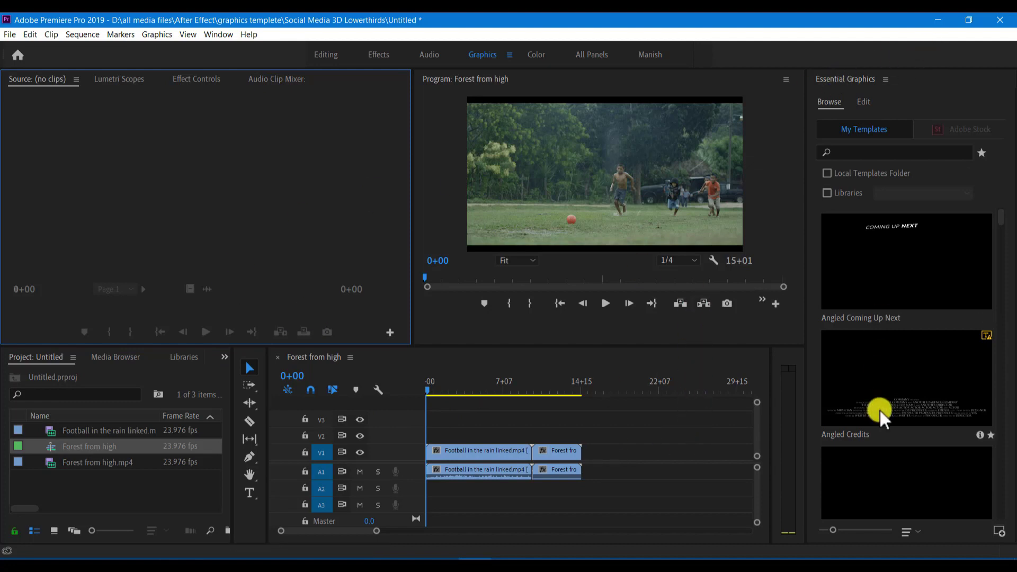
- Show the Essential Graphics panel and switch to the Graphics workspace
click(212, 36)
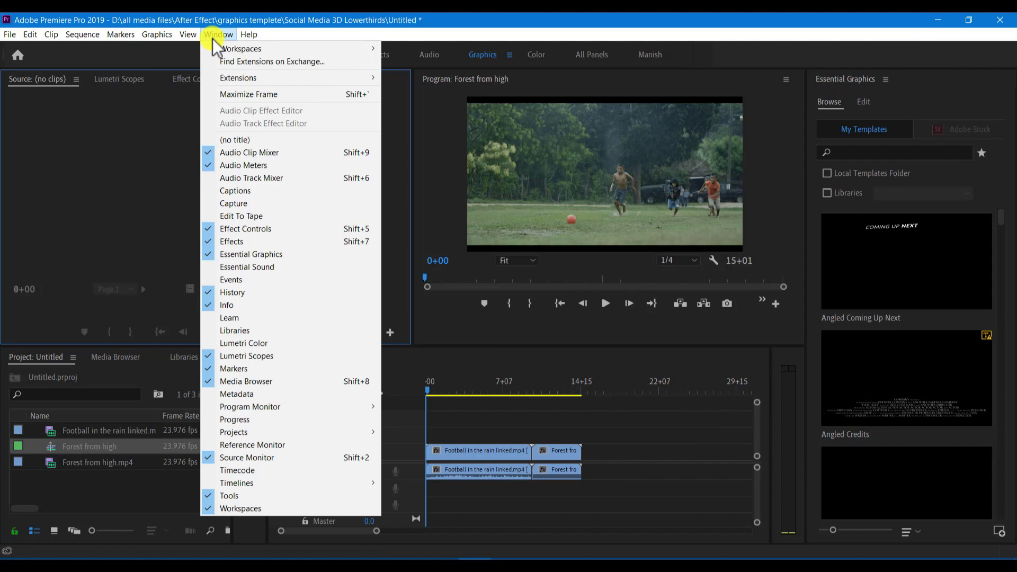
click(259, 253)
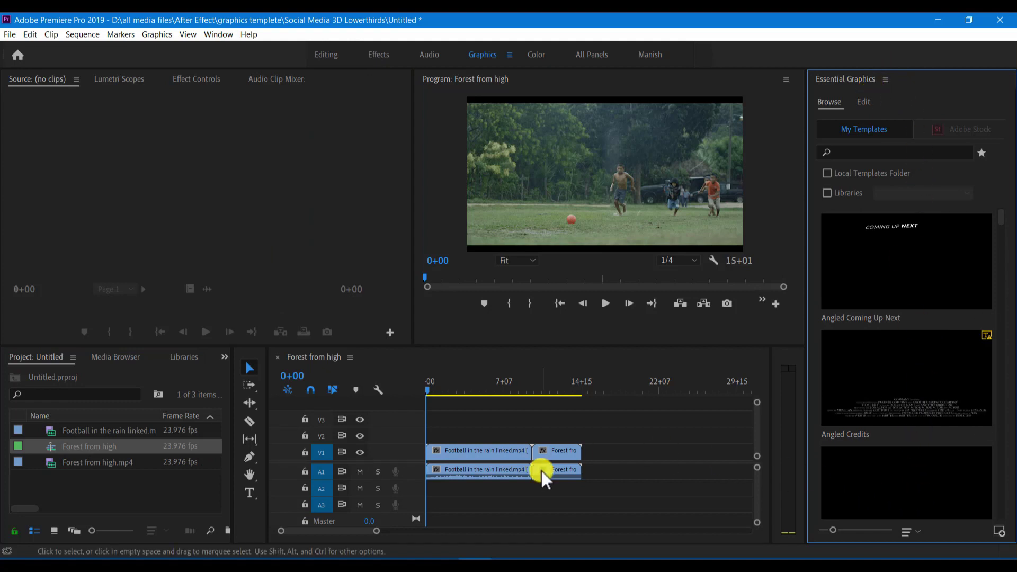
click(217, 36)
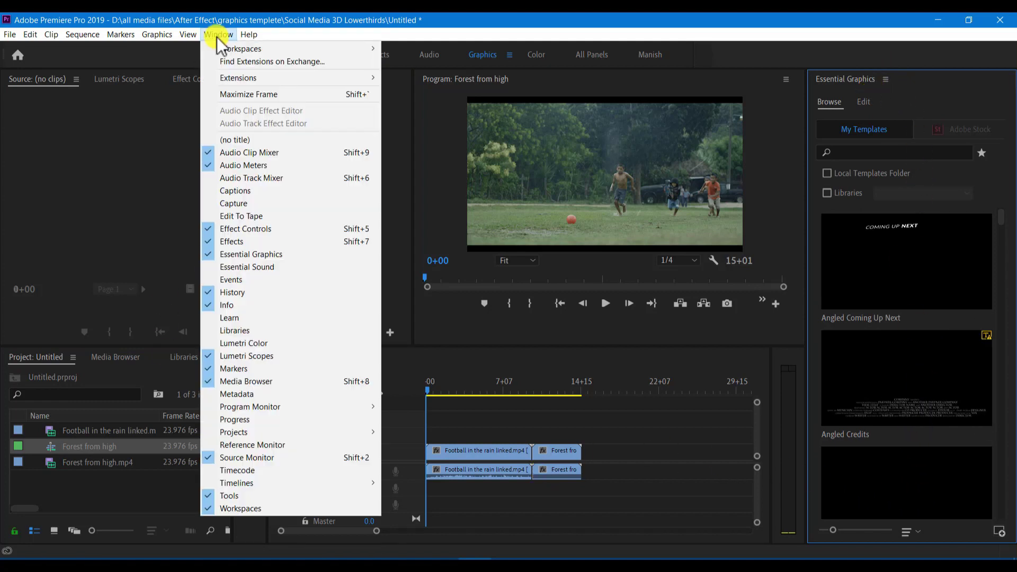
mouse_move(260, 53)
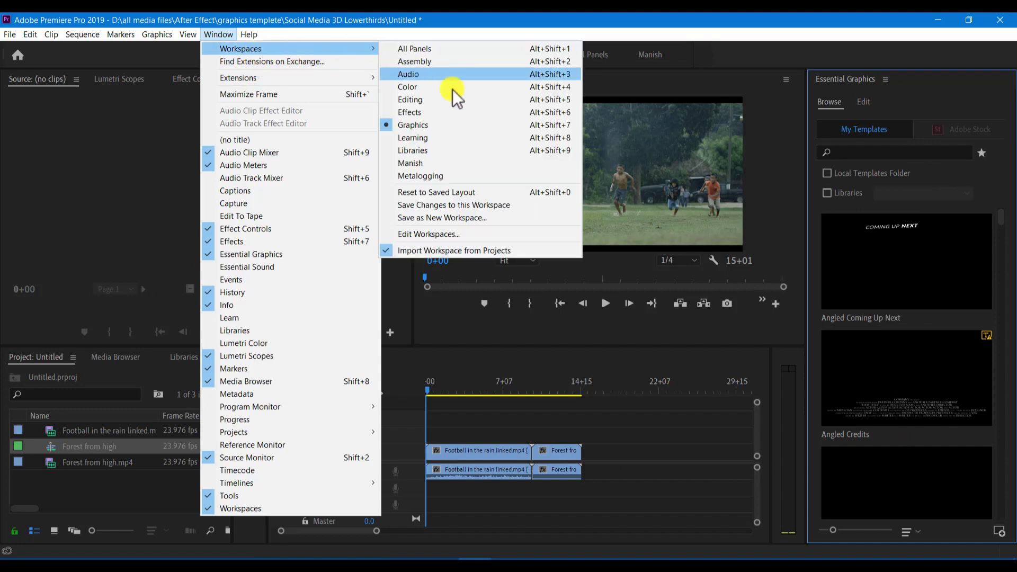
click(429, 125)
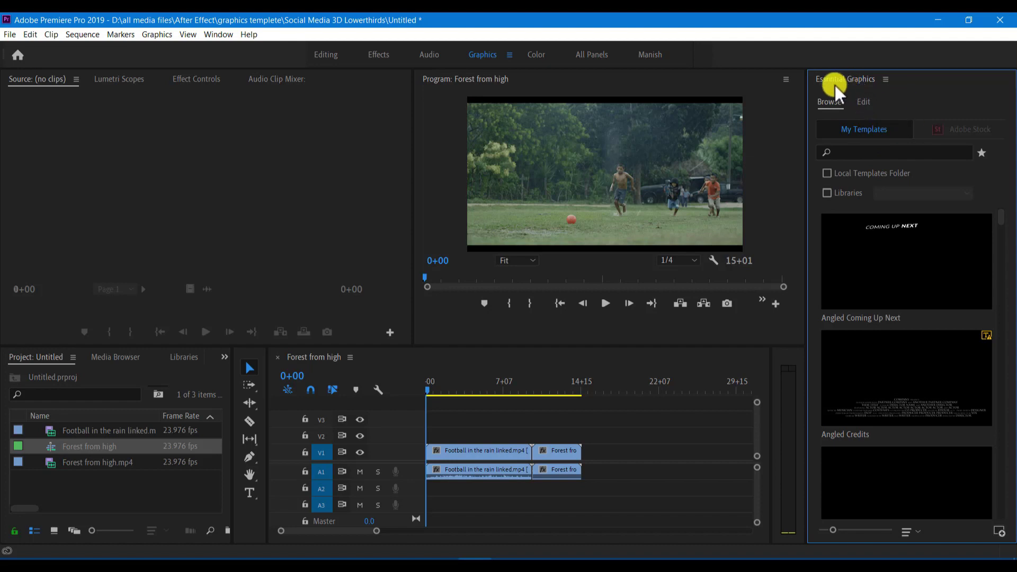
- Place the Angled Title template on V2 above the football footage
scroll(903, 268, down, 15)
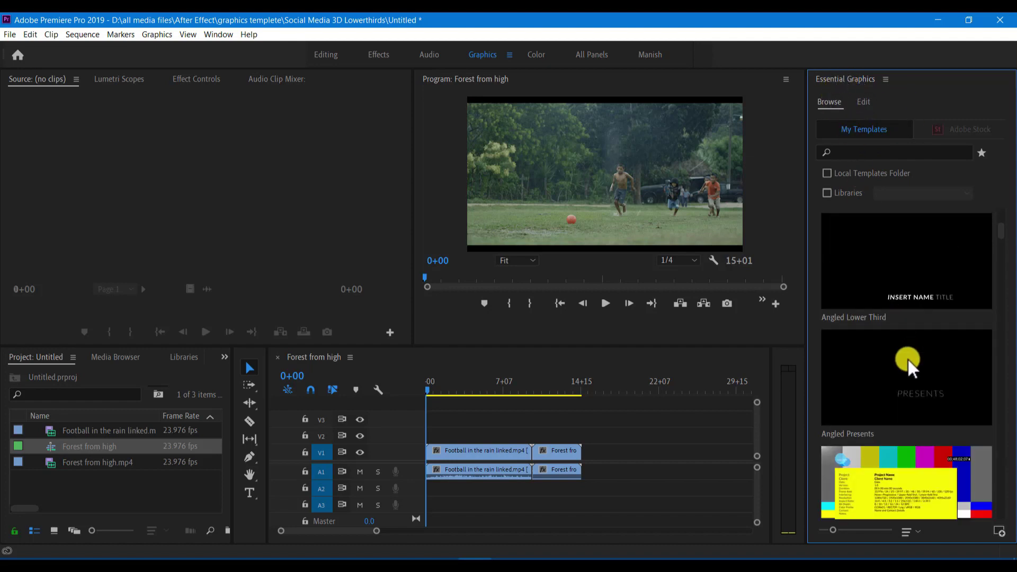
scroll(932, 372, down, 15)
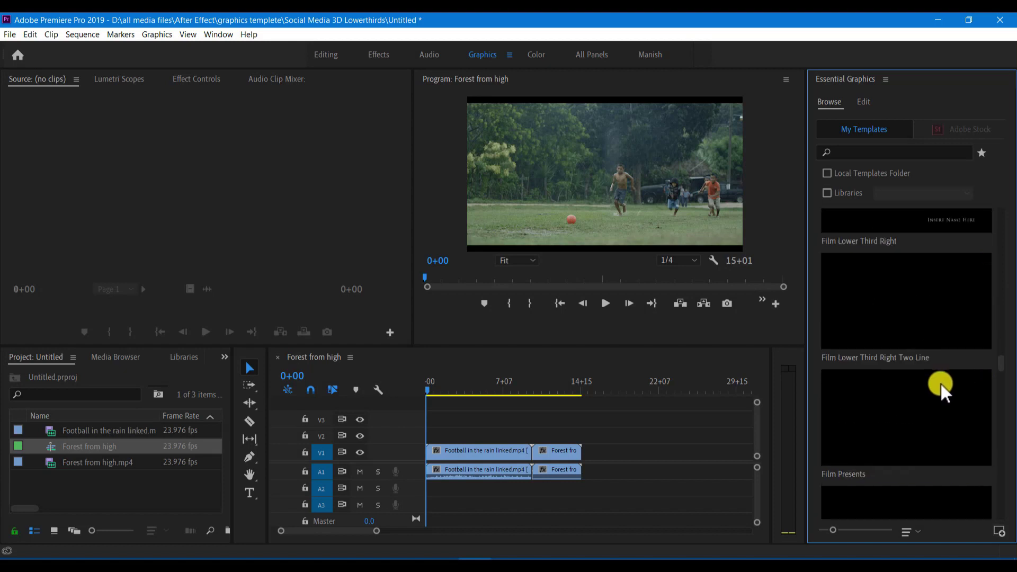
scroll(953, 398, down, 10)
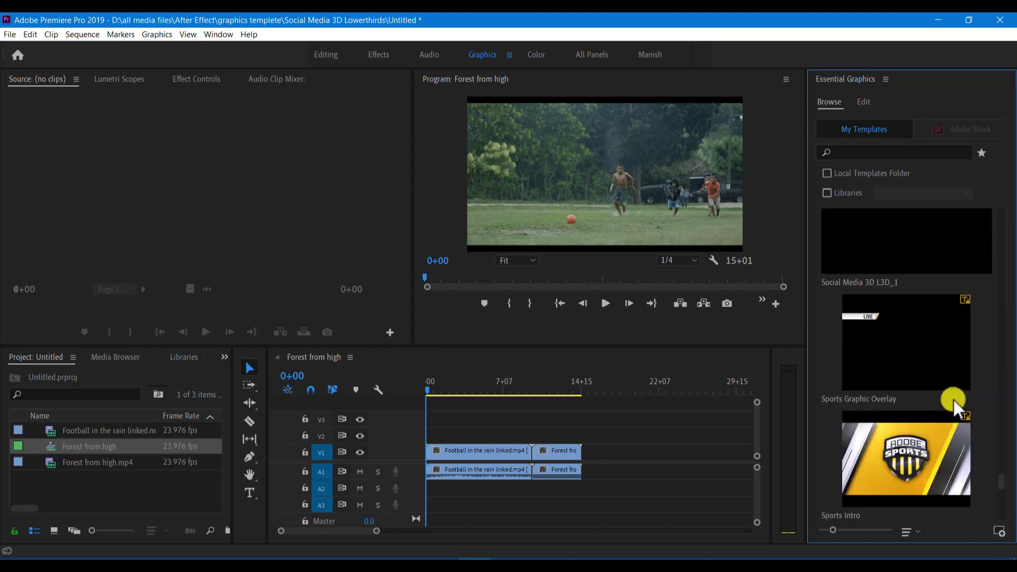
scroll(951, 399, up, 15)
scroll(951, 398, up, 20)
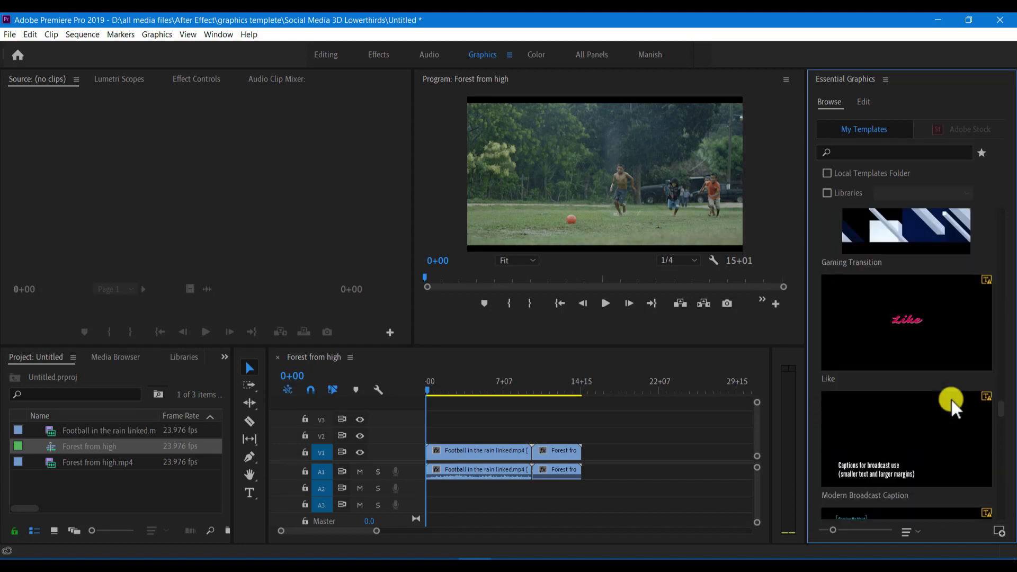
scroll(951, 398, up, 10)
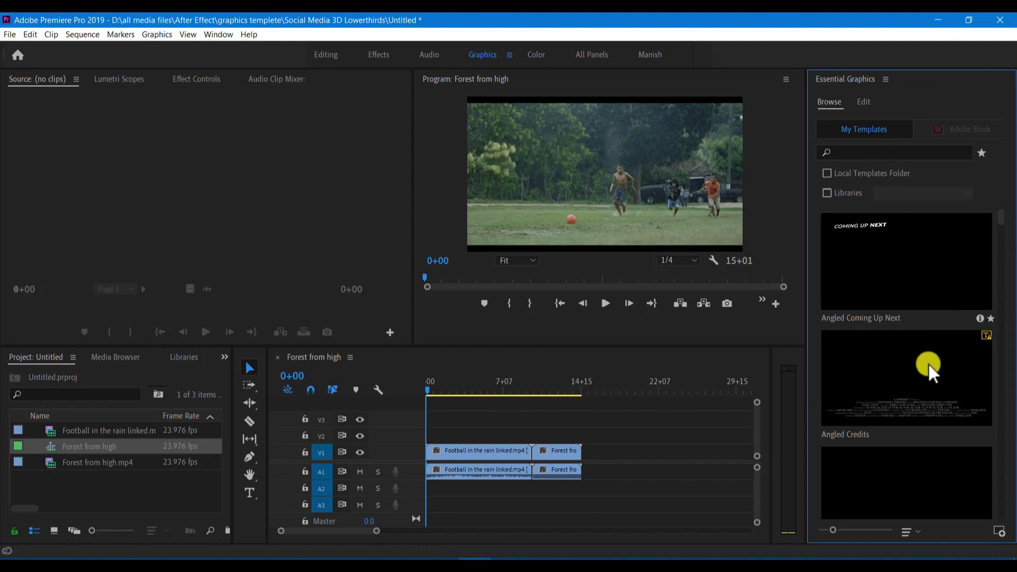
scroll(925, 361, down, 8)
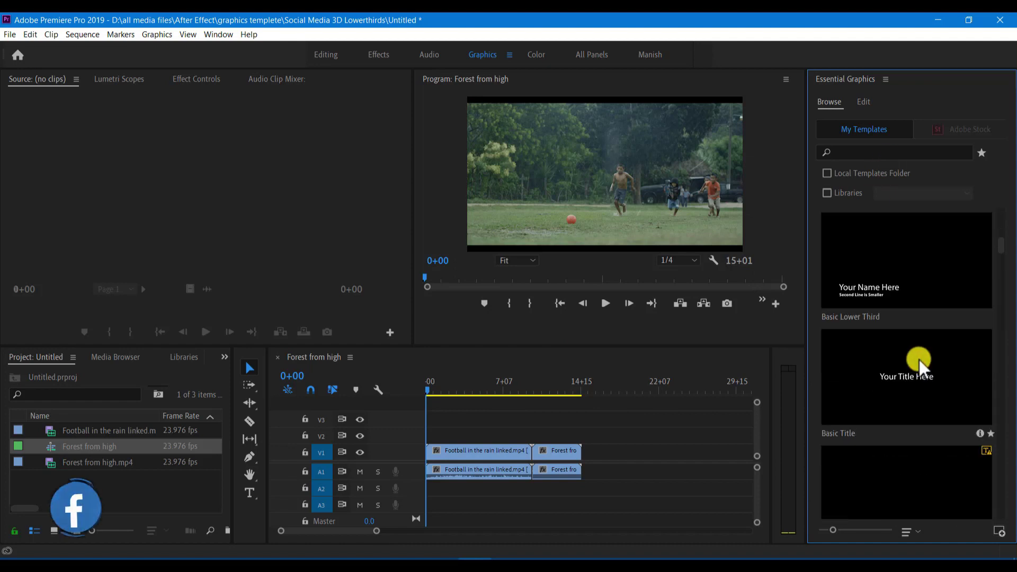
scroll(919, 360, up, 2)
drag(904, 324, 428, 433)
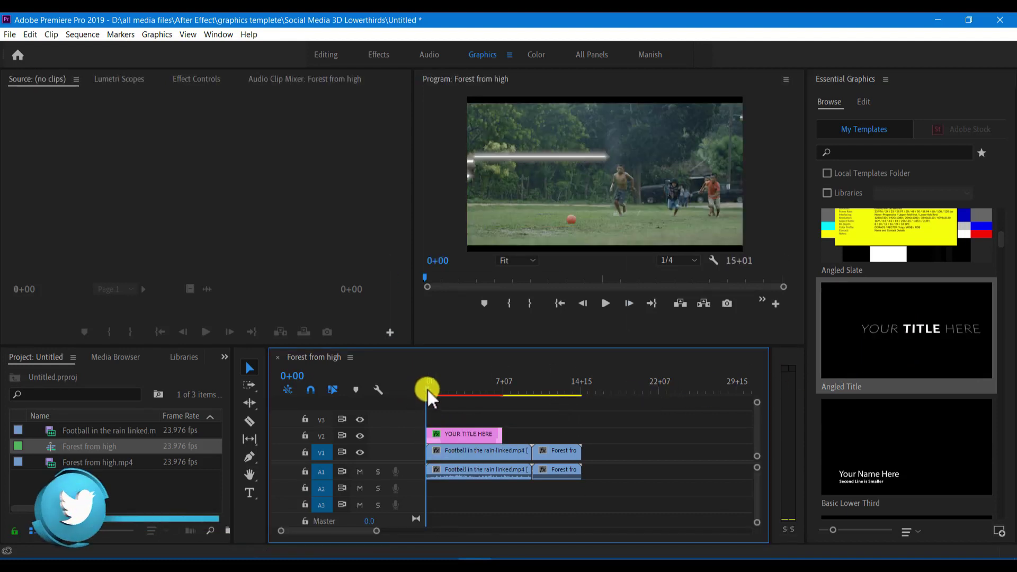
- Preview the 'YOUR TITLE HERE' Angled Title from the start of the sequence
drag(427, 388, 434, 408)
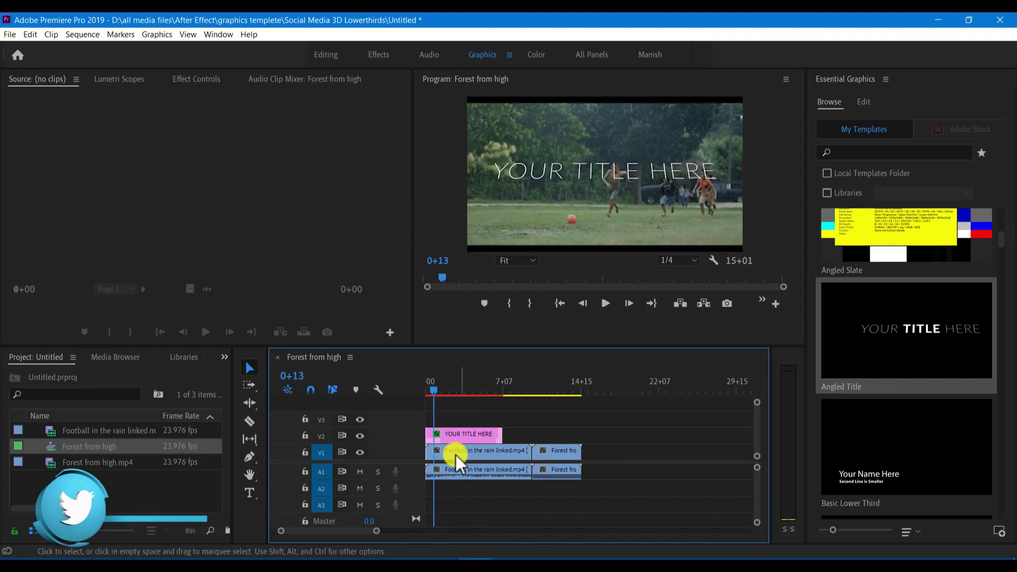
click(424, 392)
key(space)
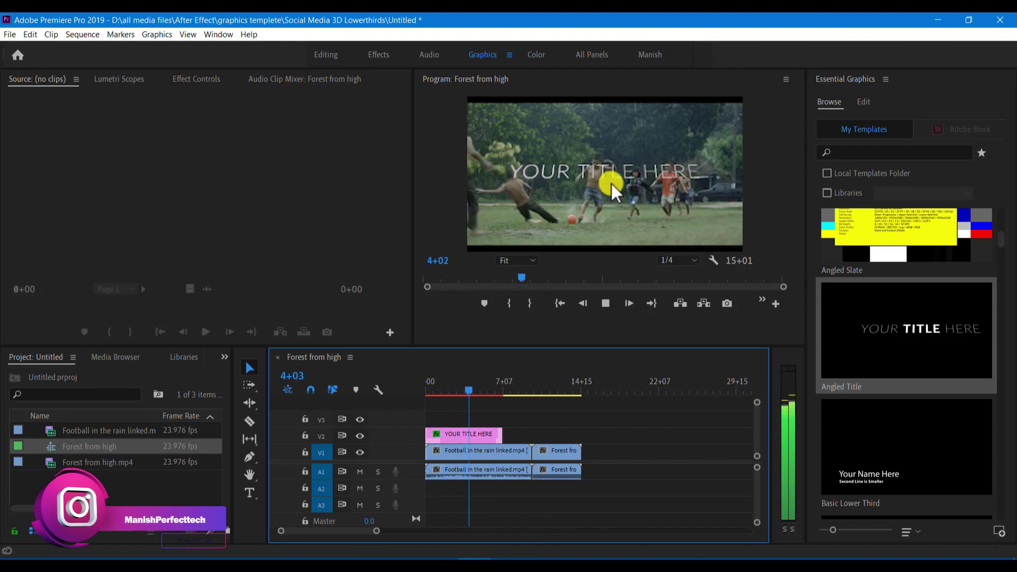
key(space)
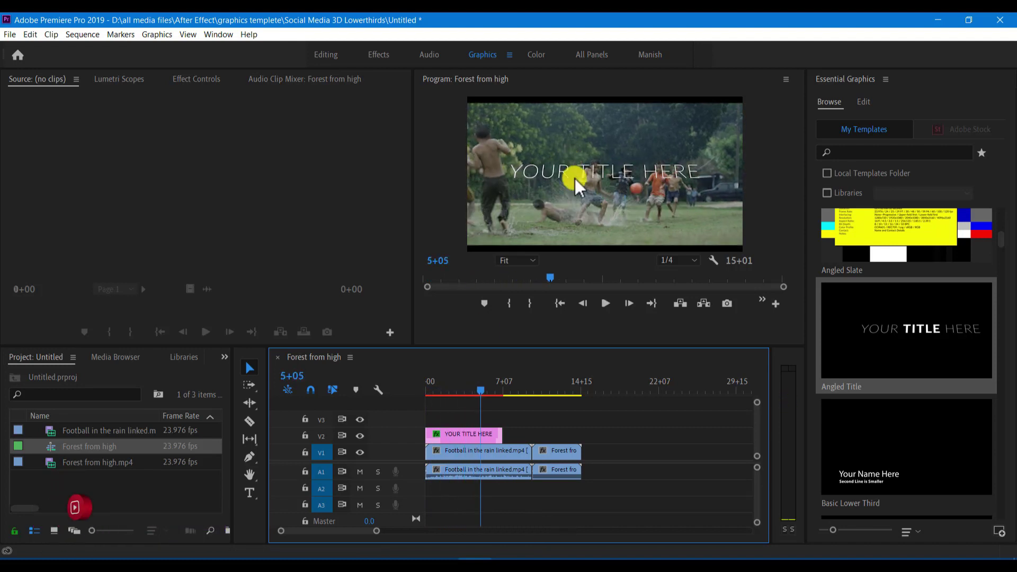
- Add the Classic Coming Up Next title after it, preview it, and return to 0+00
scroll(921, 390, down, 6)
scroll(931, 398, down, 6)
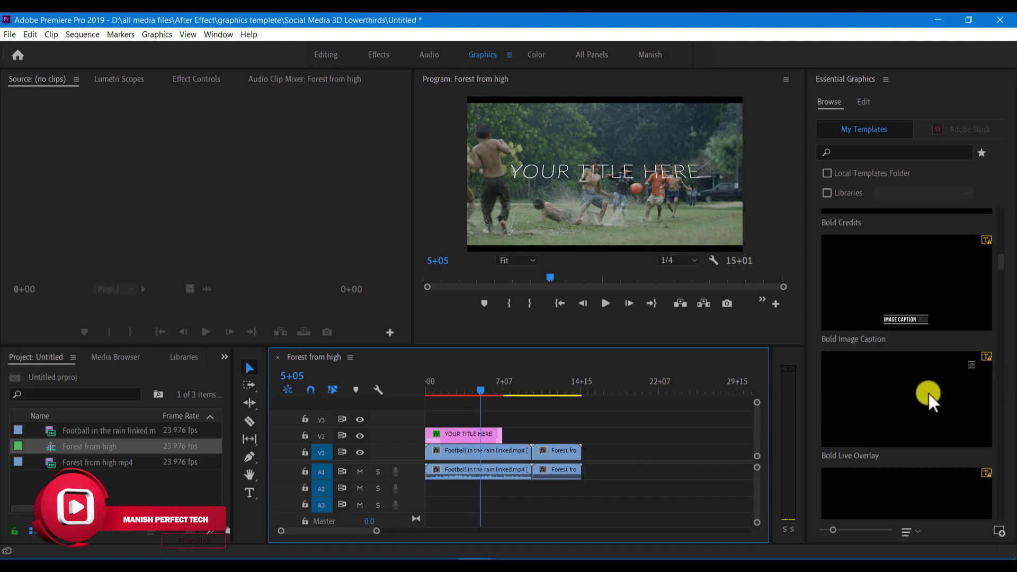
scroll(920, 338, down, 5)
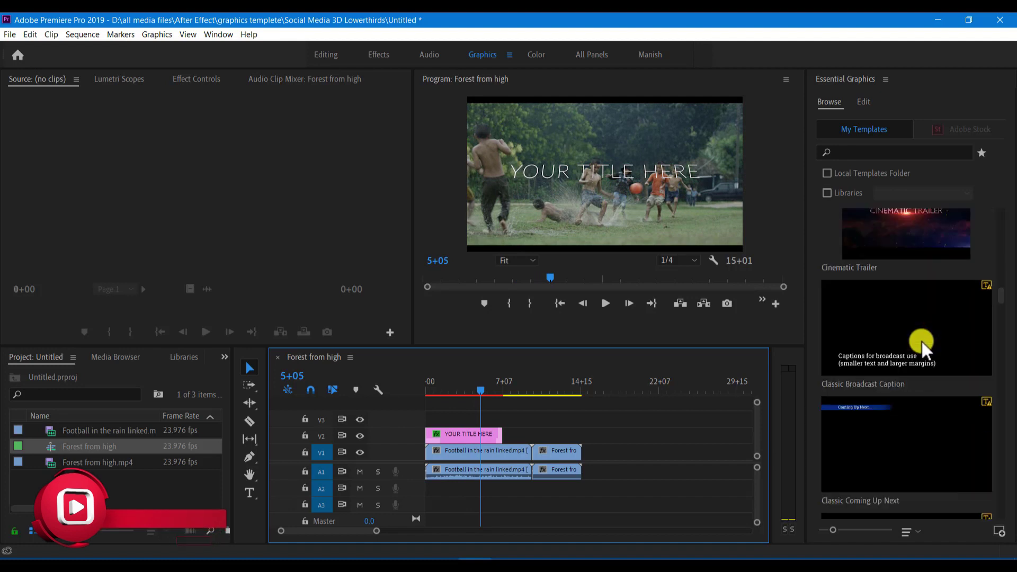
drag(888, 249, 518, 432)
drag(488, 395, 500, 395)
key(space)
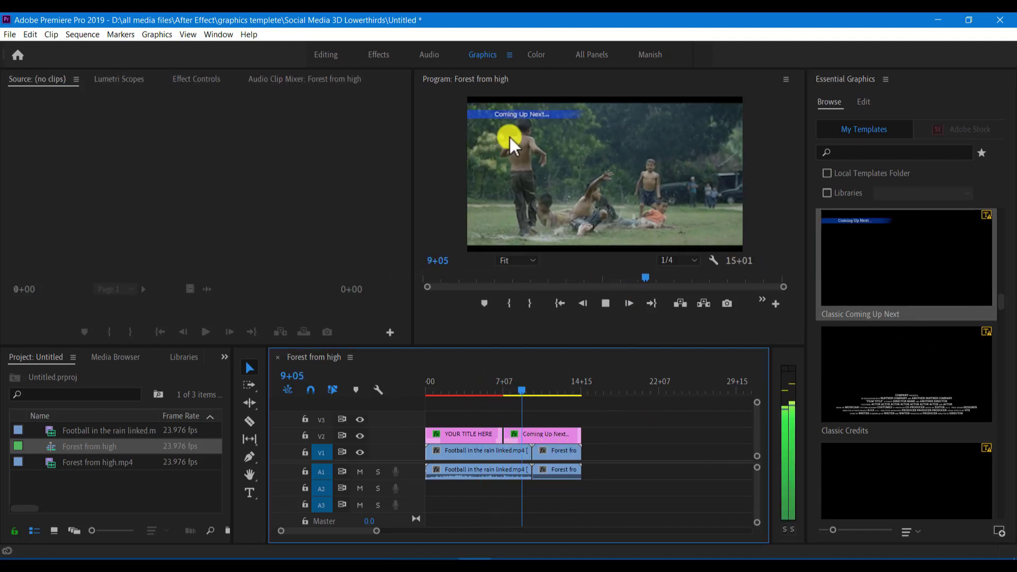
key(space)
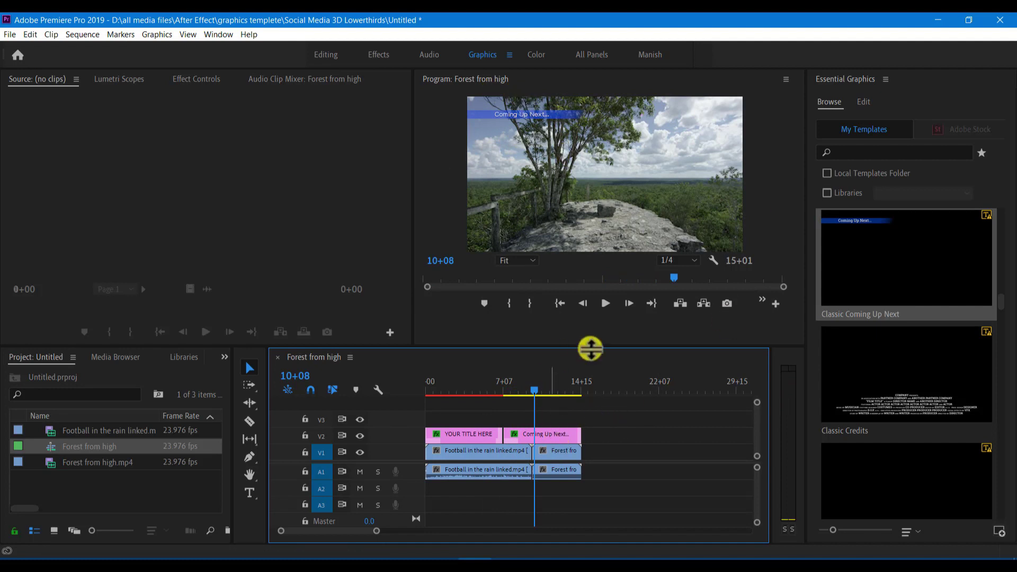
drag(535, 389, 424, 415)
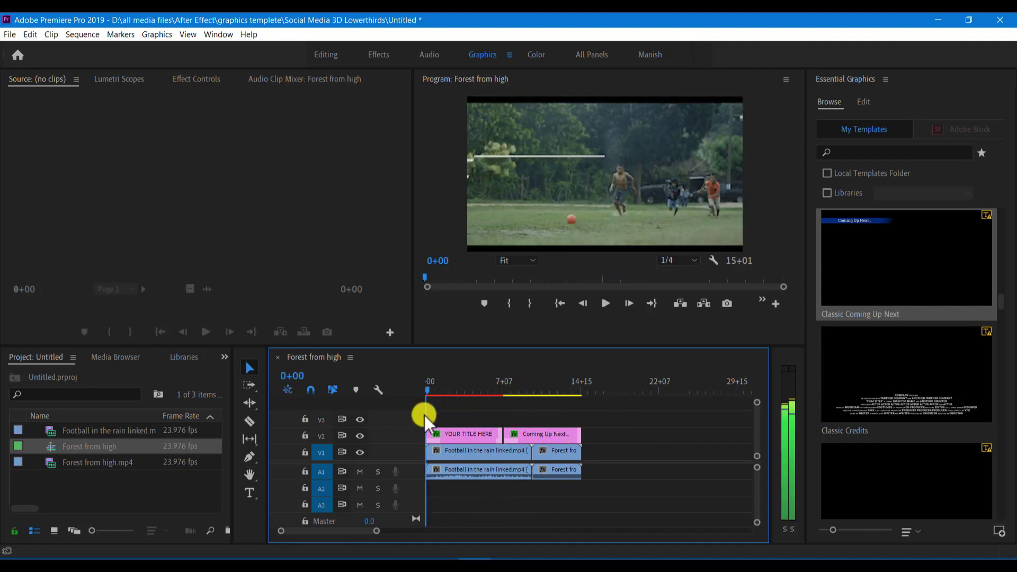
- Clear the two template titles from V2 and pick the Type Tool
scroll(933, 408, down, 5)
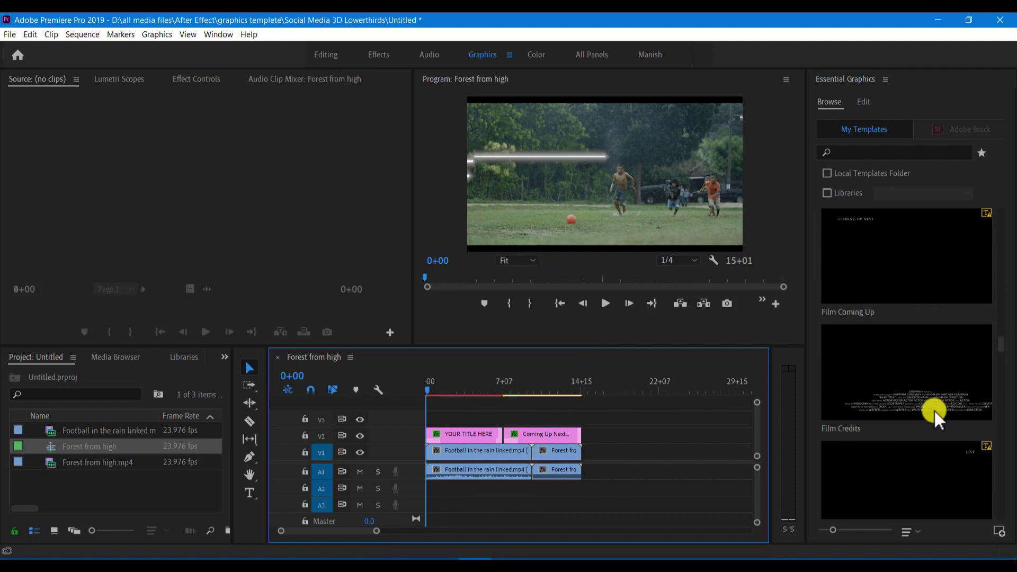
scroll(933, 409, down, 5)
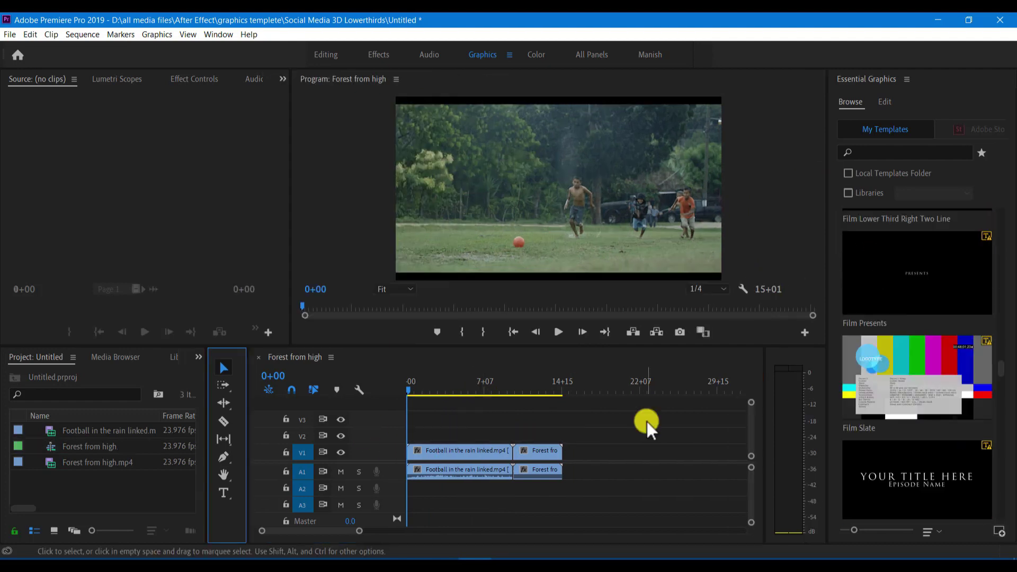
click(224, 493)
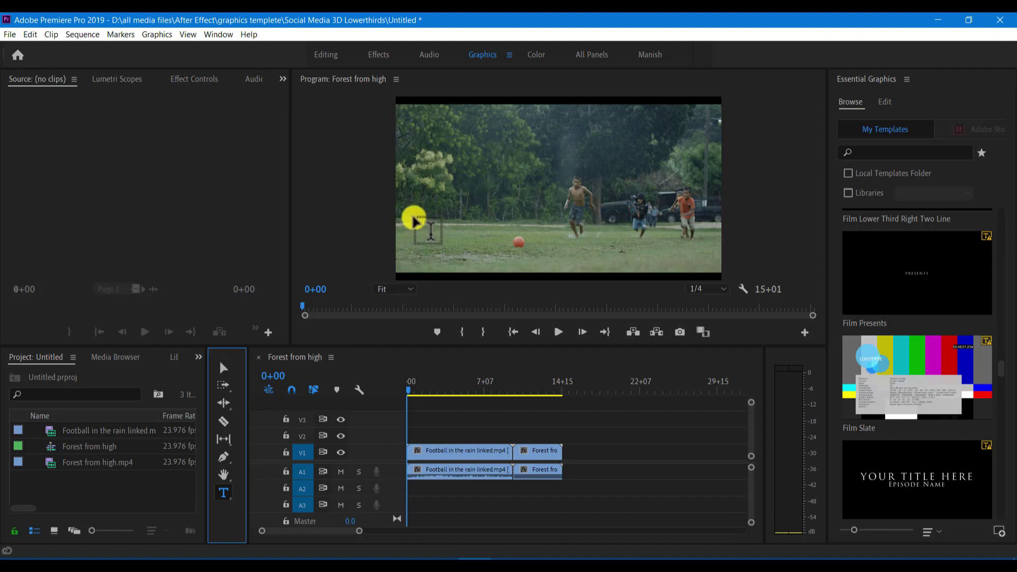
- Start a new text layer over the footage and set the monitor panel group to Stacked
click(484, 246)
click(454, 233)
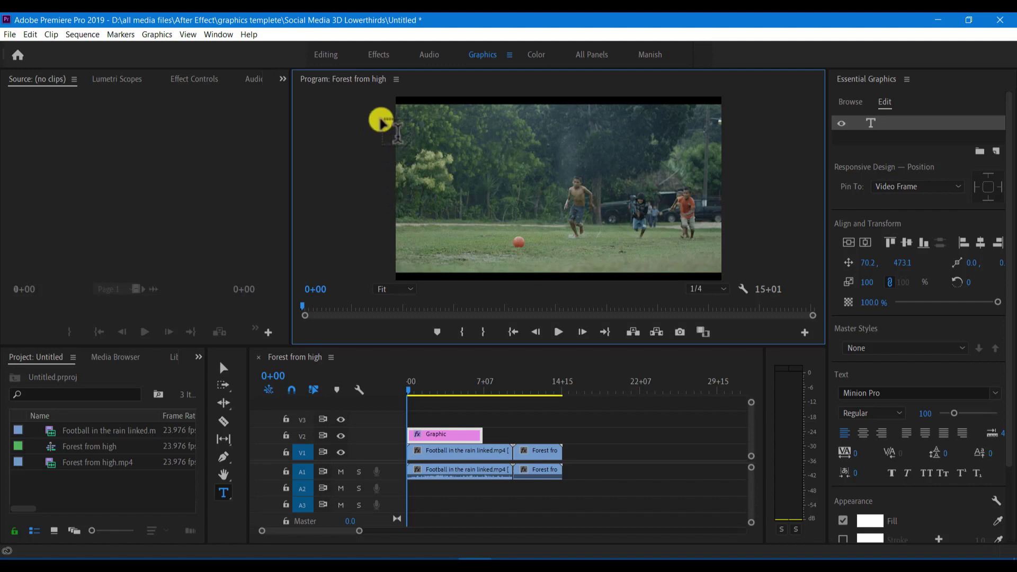
click(397, 80)
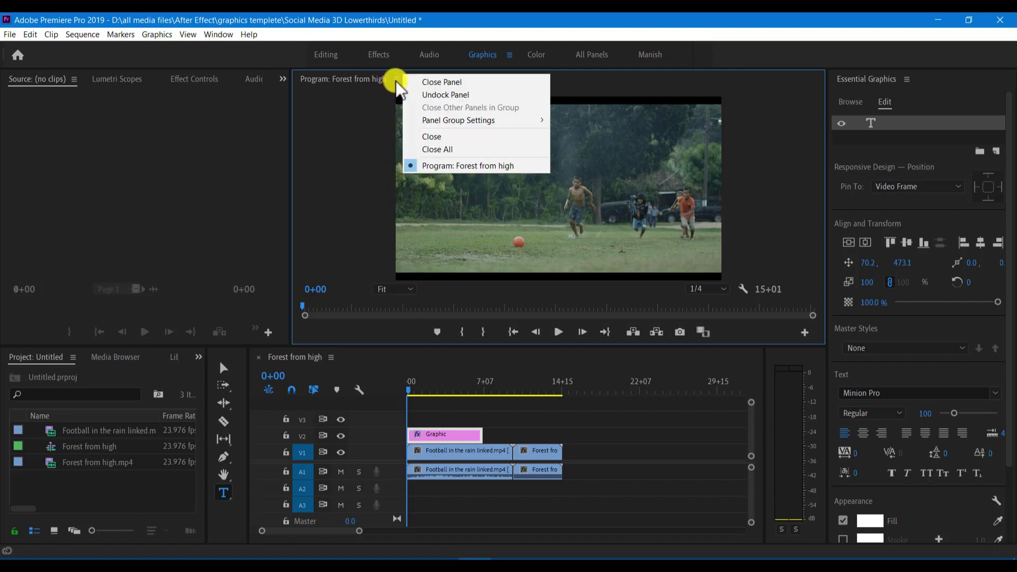
mouse_move(474, 122)
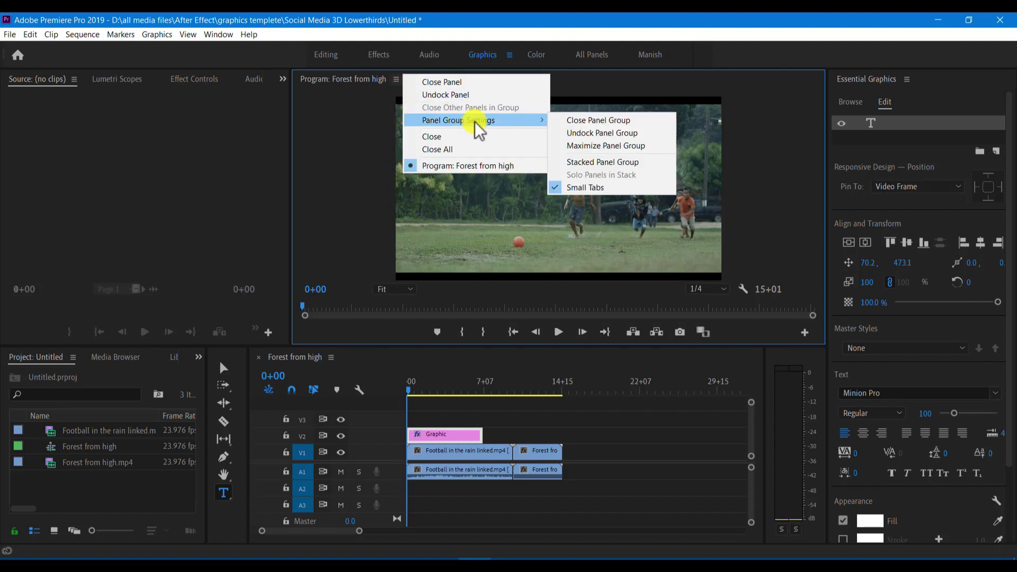
click(609, 163)
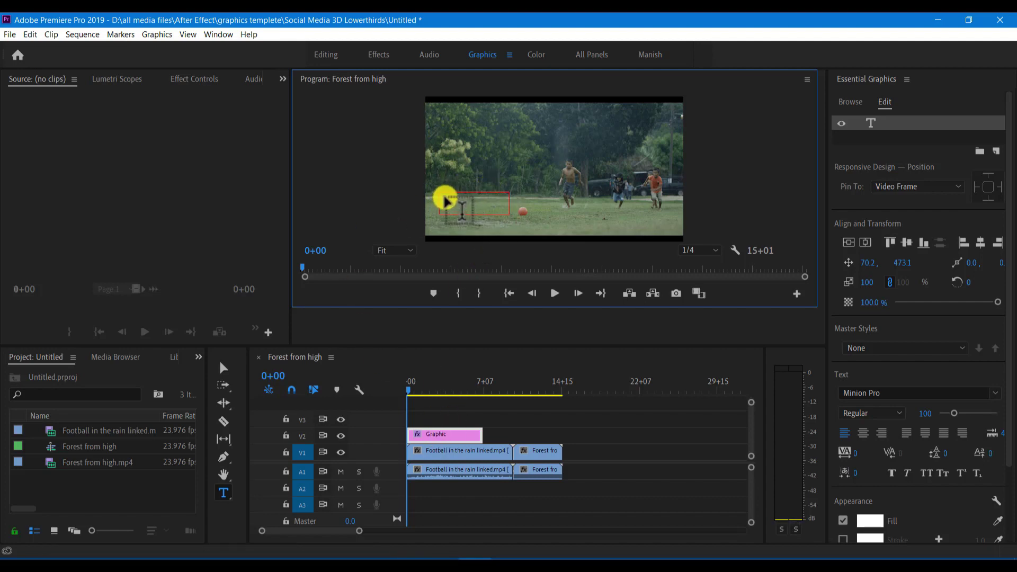
- Select the new Graphic clip and type 'Manish' into its text box
click(439, 441)
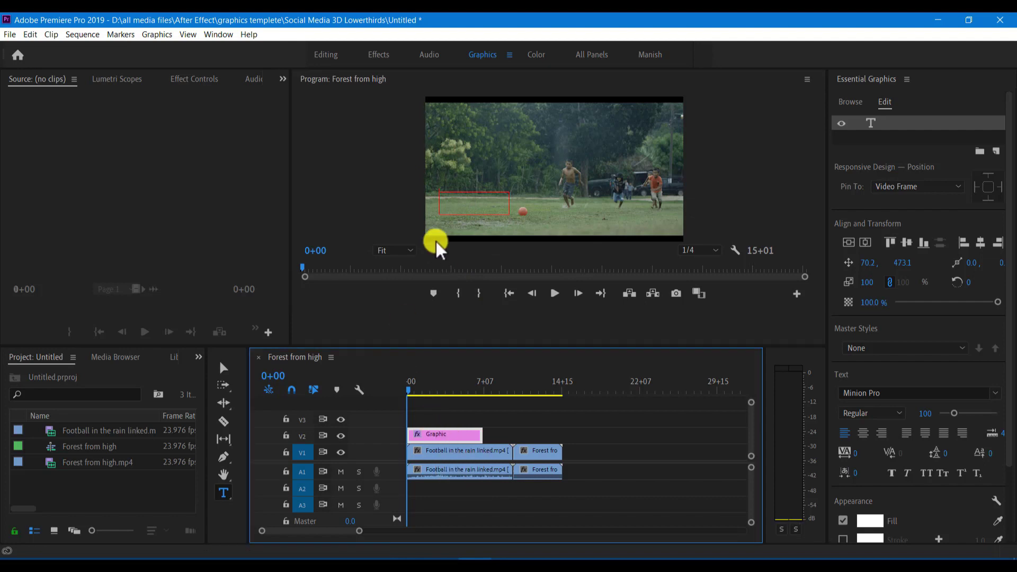
click(223, 493)
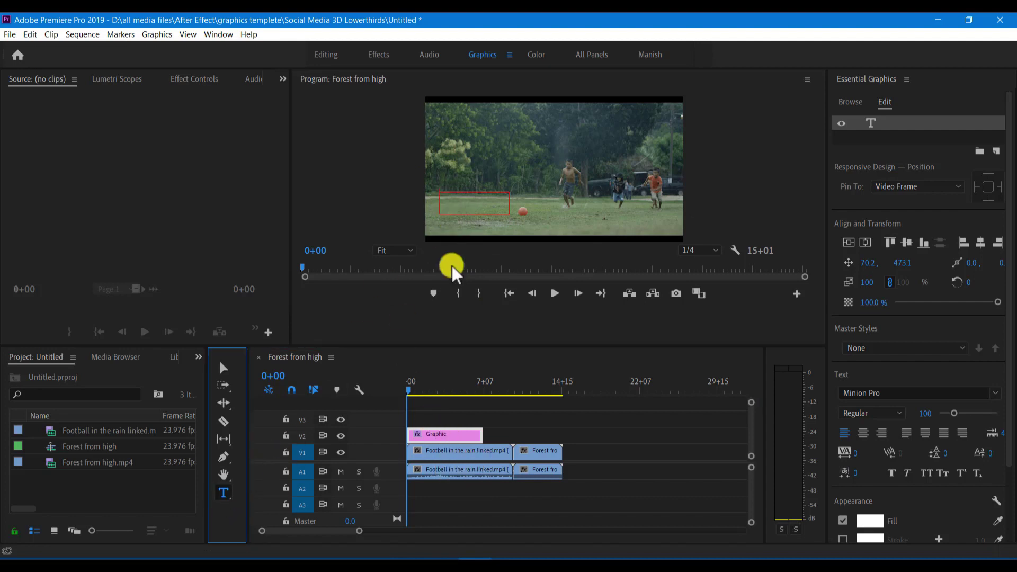
click(447, 204)
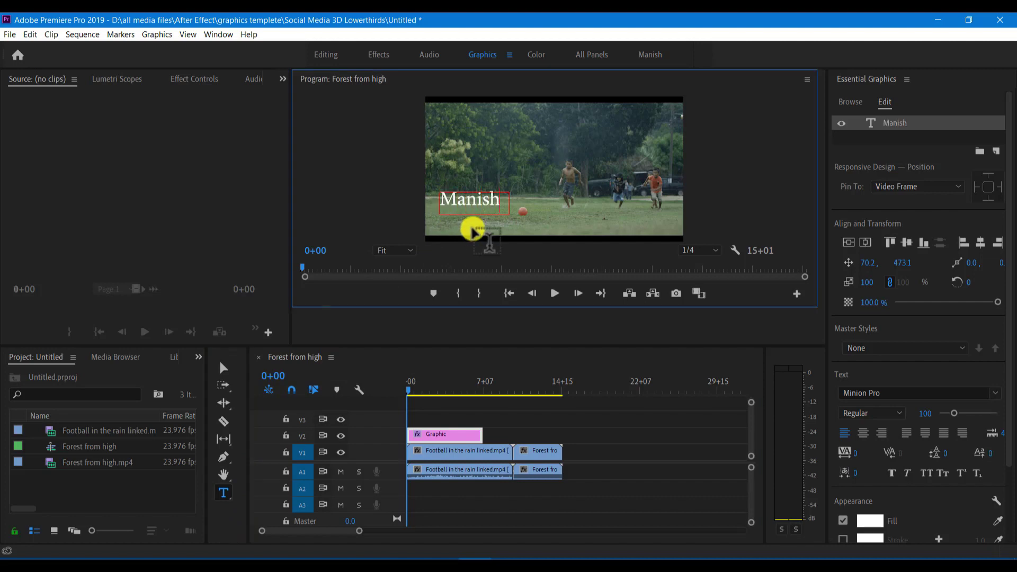
- Pin the Manish title to the video frame, trying right and then left edges
click(427, 431)
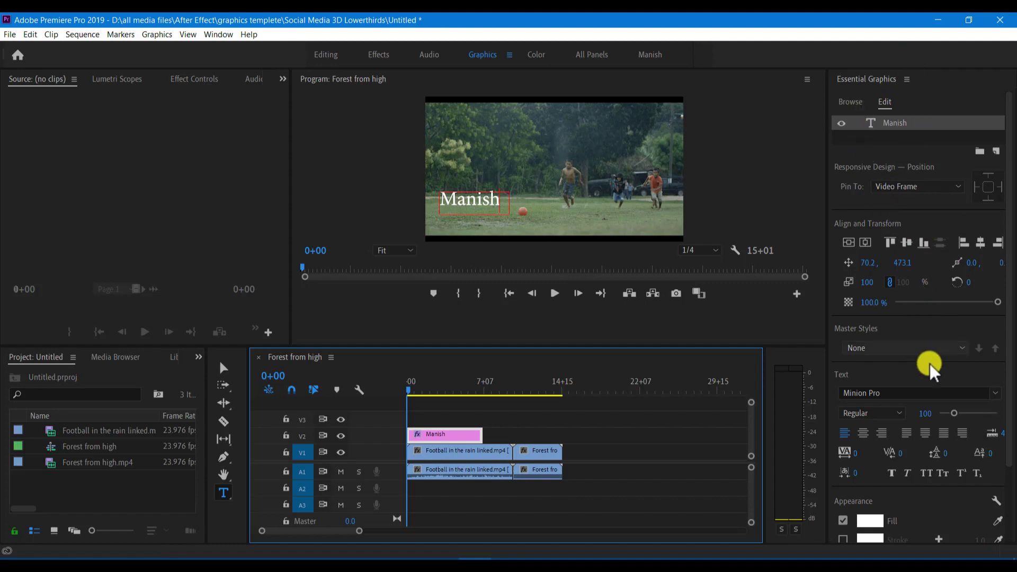
scroll(940, 329, down, 3)
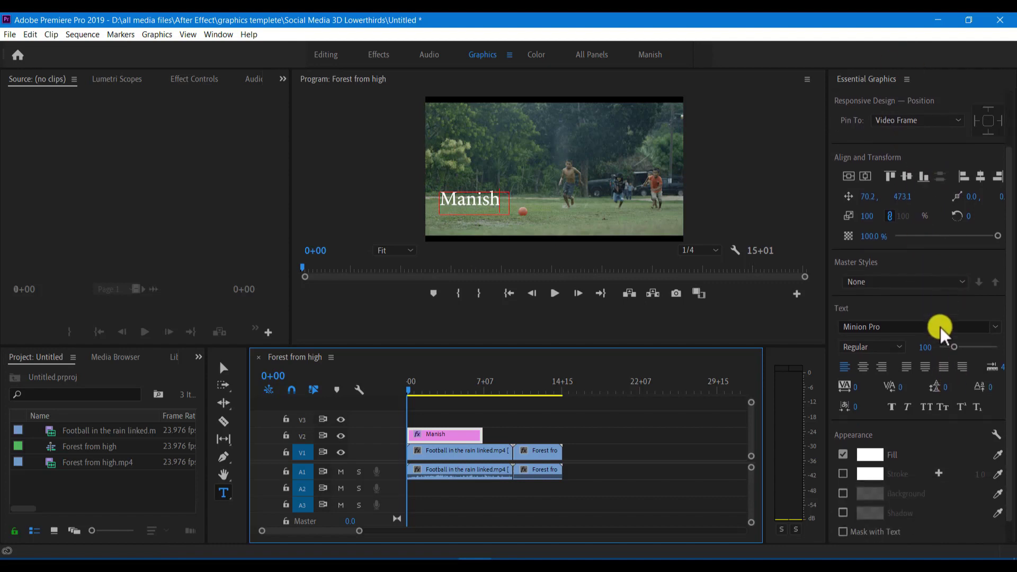
scroll(940, 334, up, 2)
scroll(940, 333, up, 1)
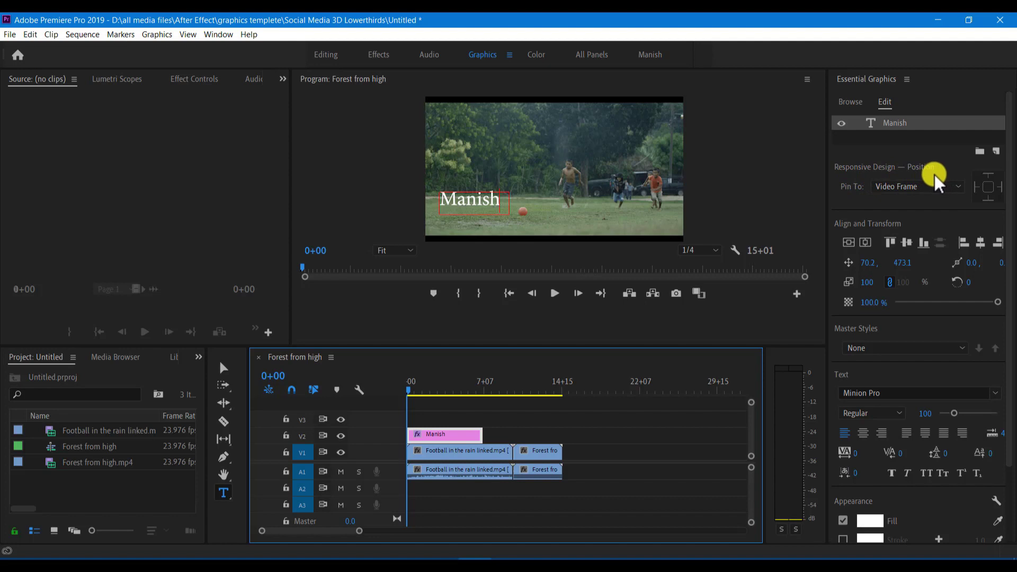
click(956, 186)
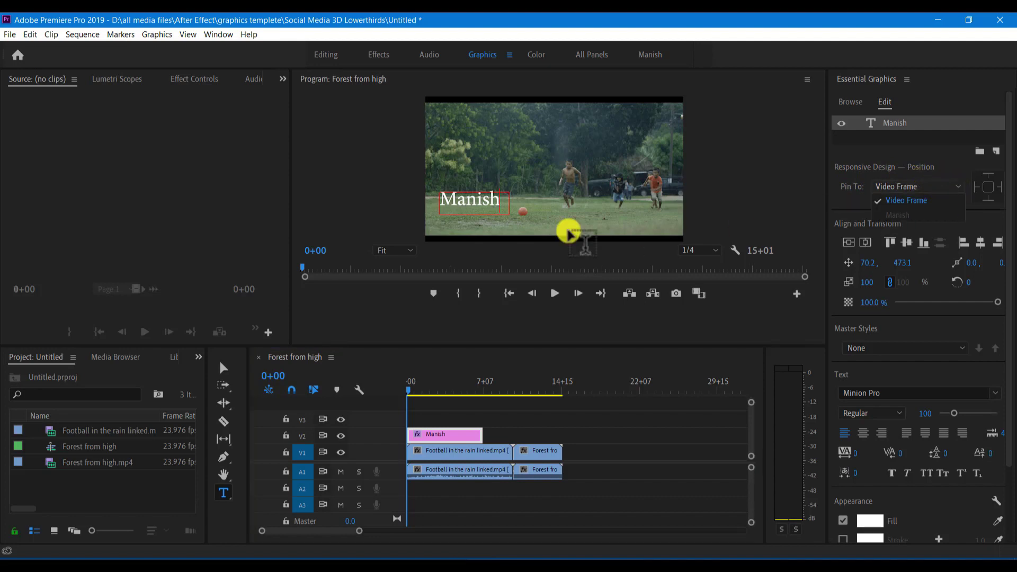
click(916, 204)
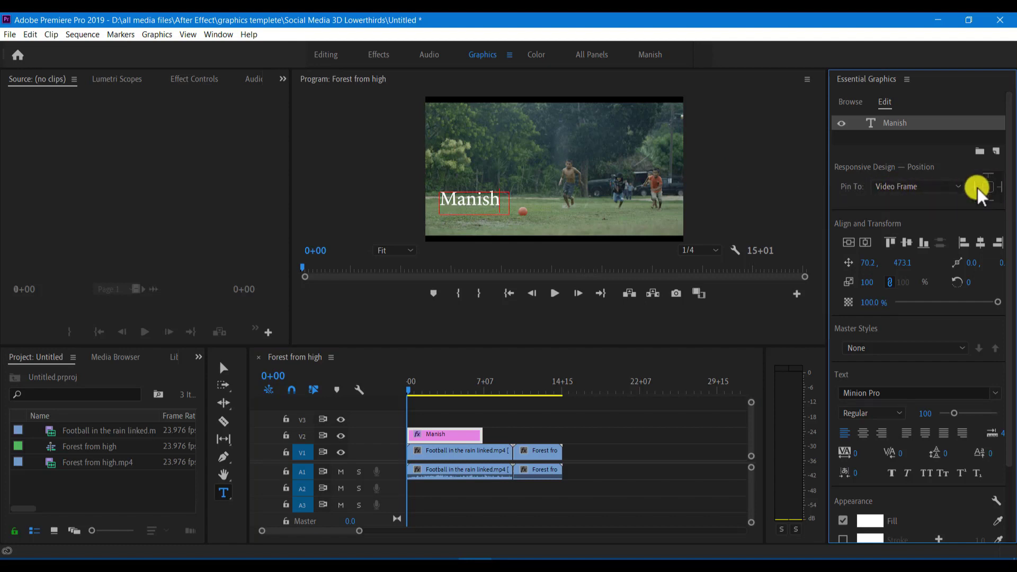
click(1000, 188)
click(975, 188)
- Try the vertical and horizontal Align buttons, ending with the title against the left edge
click(850, 243)
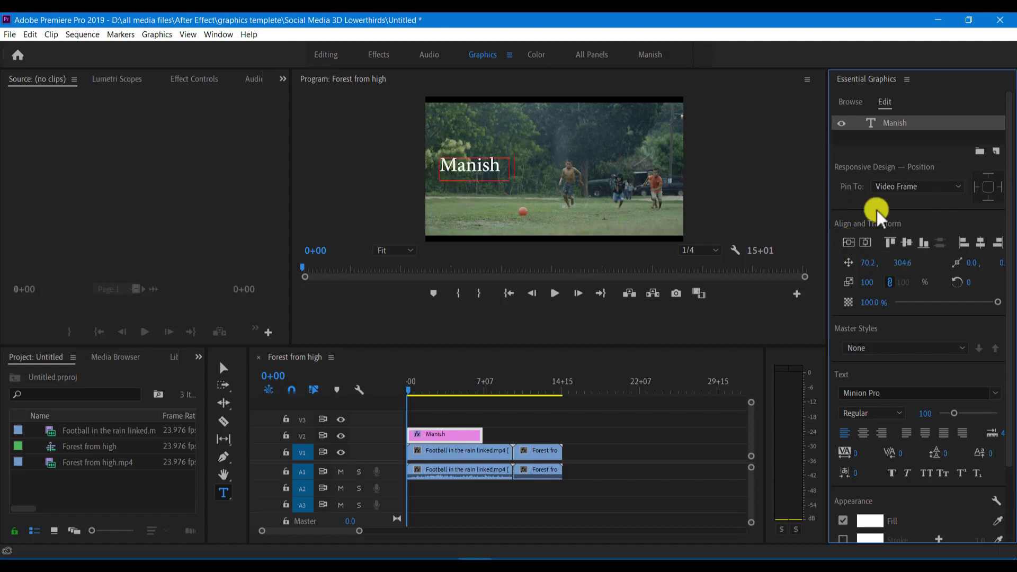
click(865, 244)
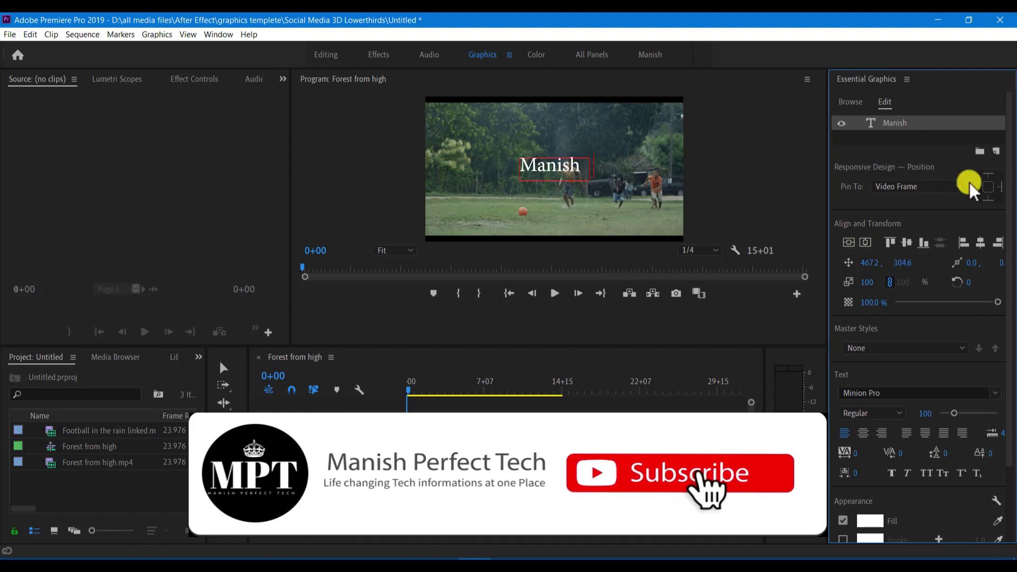
click(891, 244)
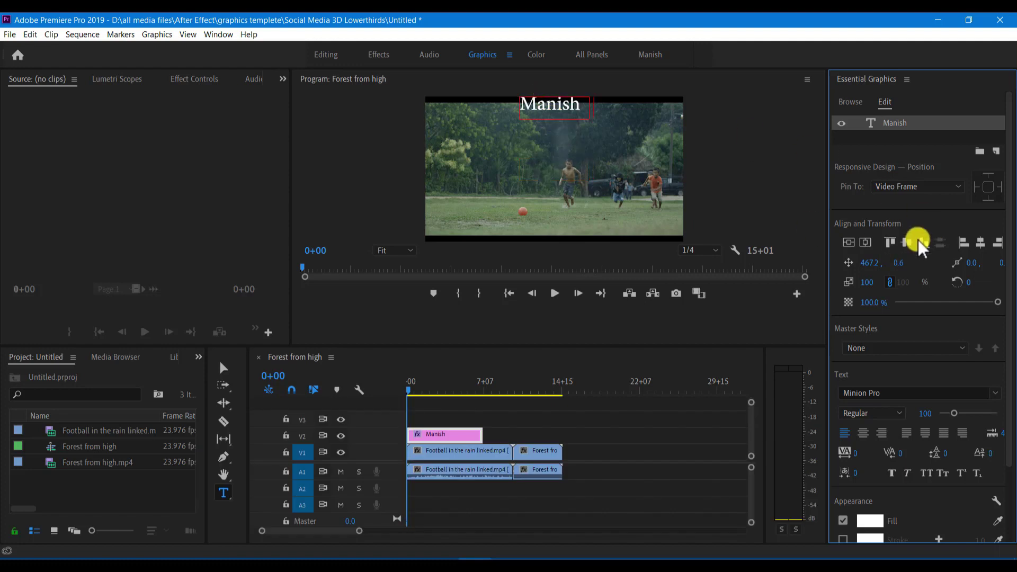
click(904, 242)
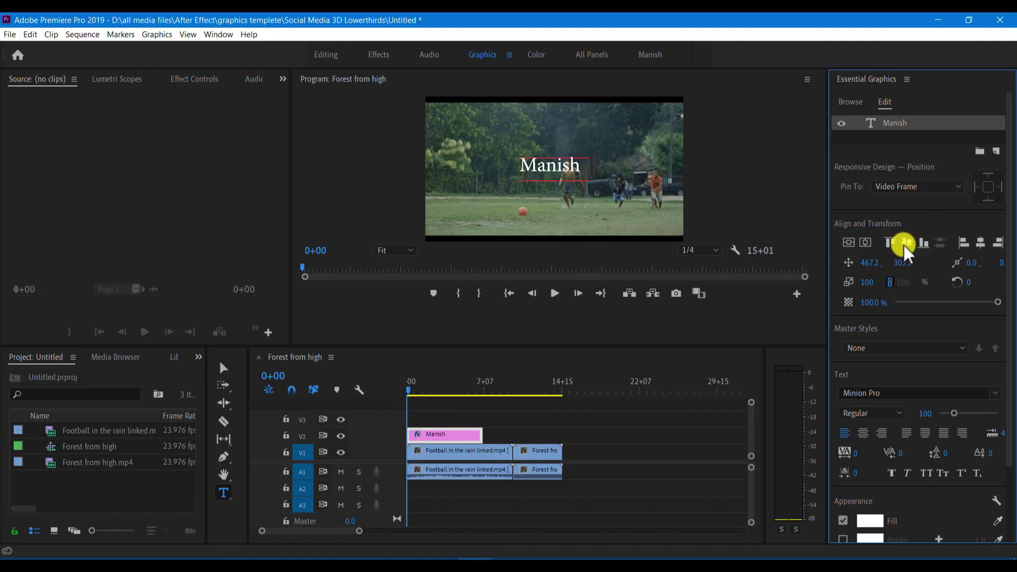
click(926, 245)
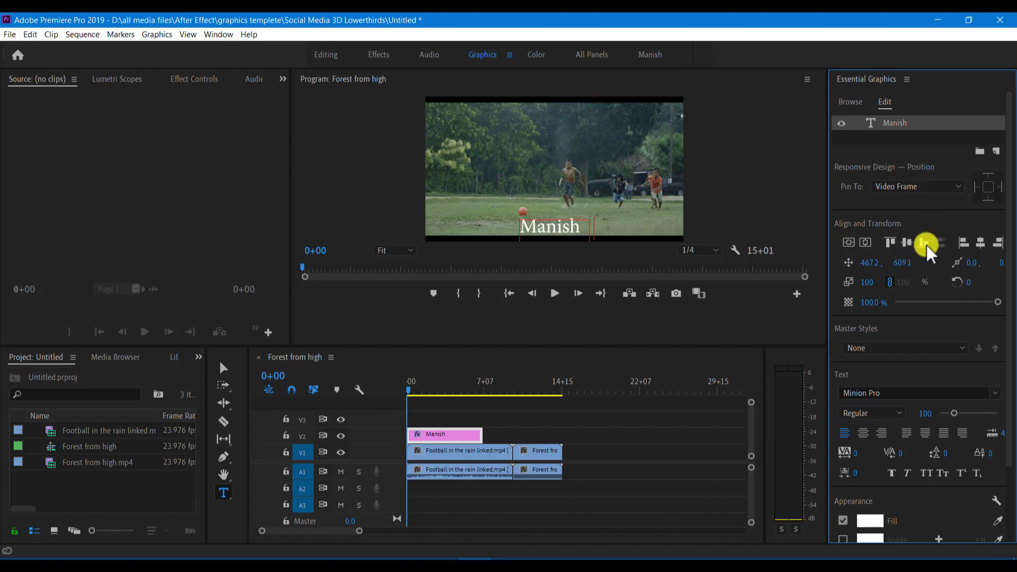
click(962, 244)
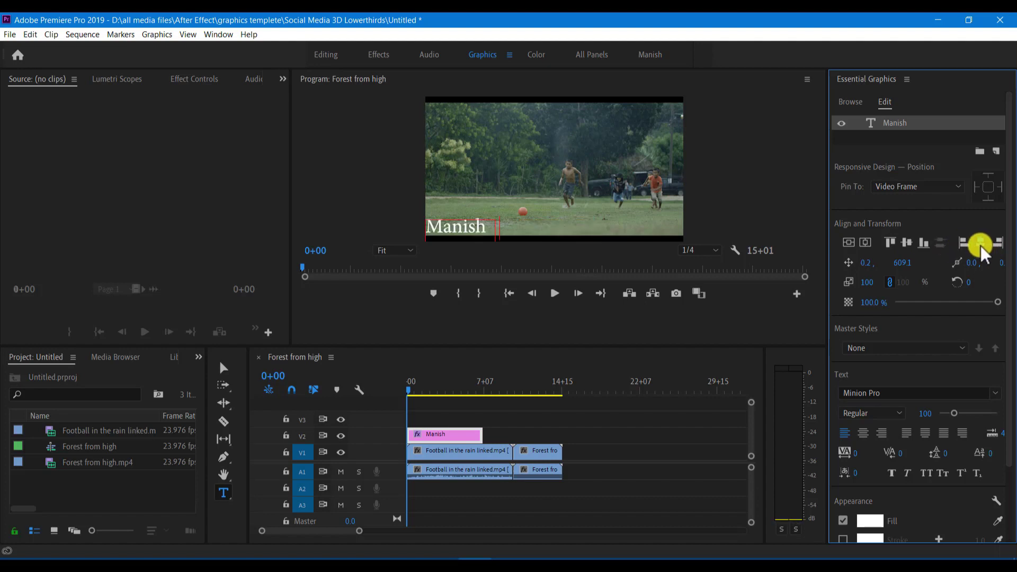
click(980, 246)
click(993, 245)
click(979, 245)
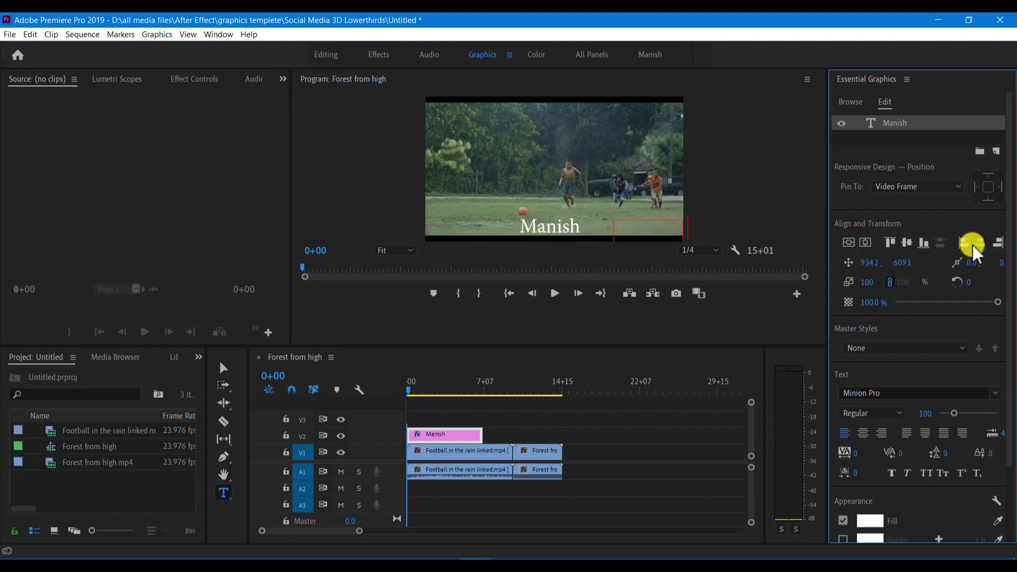
click(963, 244)
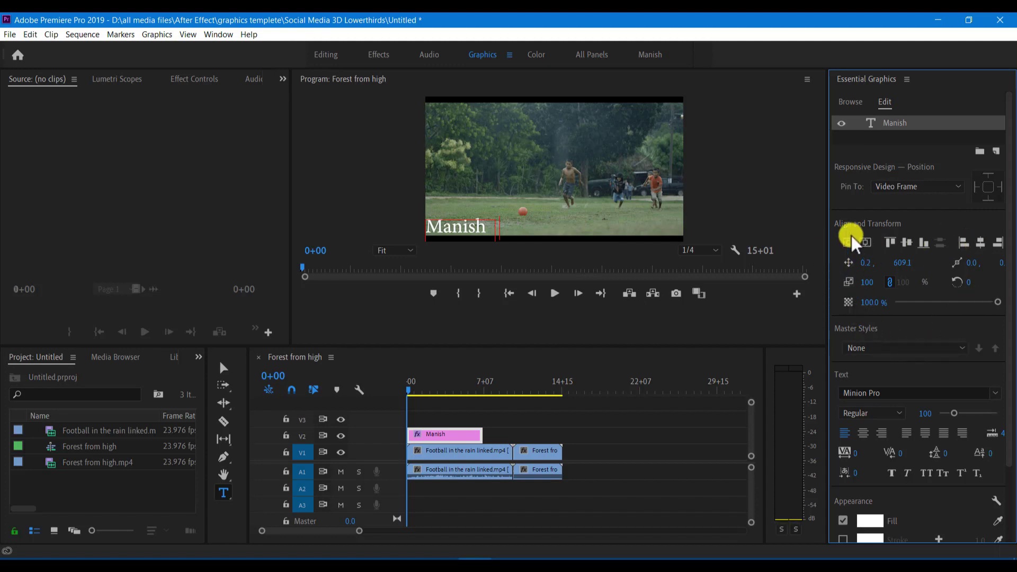
- Set the title's Position to 133.2, 486.1 and its Anchor Point X to 22
drag(865, 268, 827, 283)
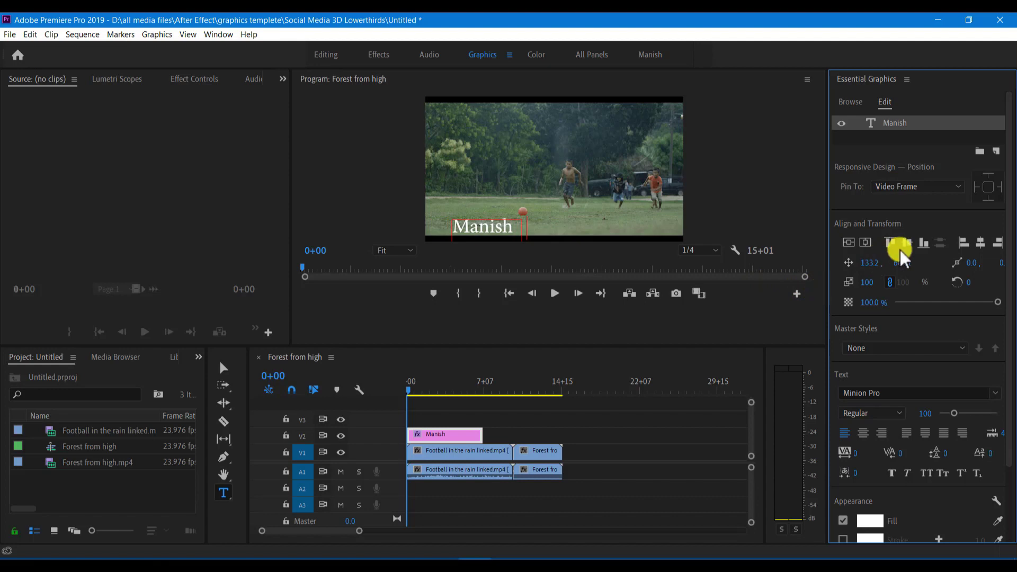
drag(902, 263, 835, 271)
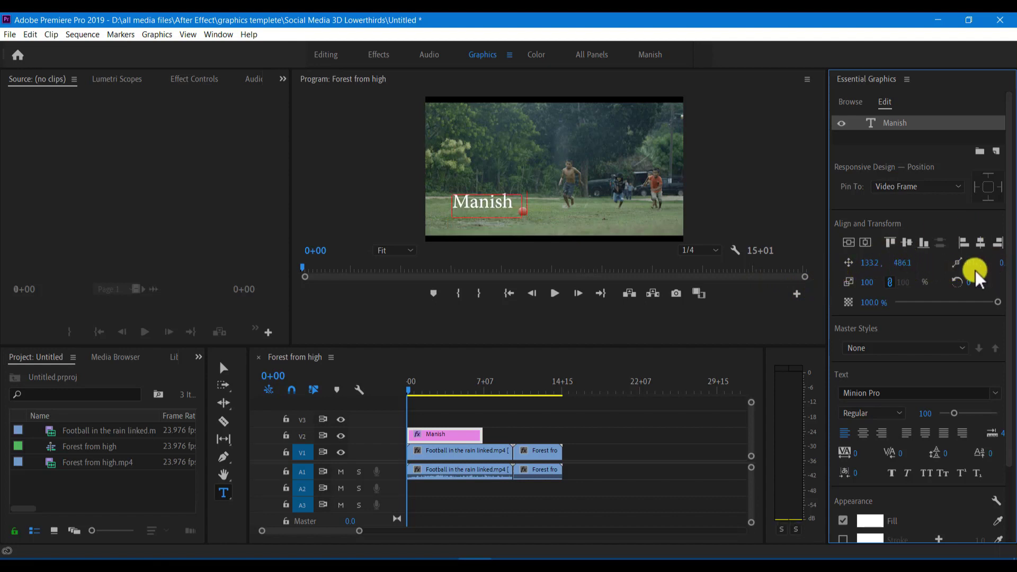
mouse_move(972, 266)
mouse_down()
mouse_move(1001, 270)
mouse_move(990, 265)
mouse_up()
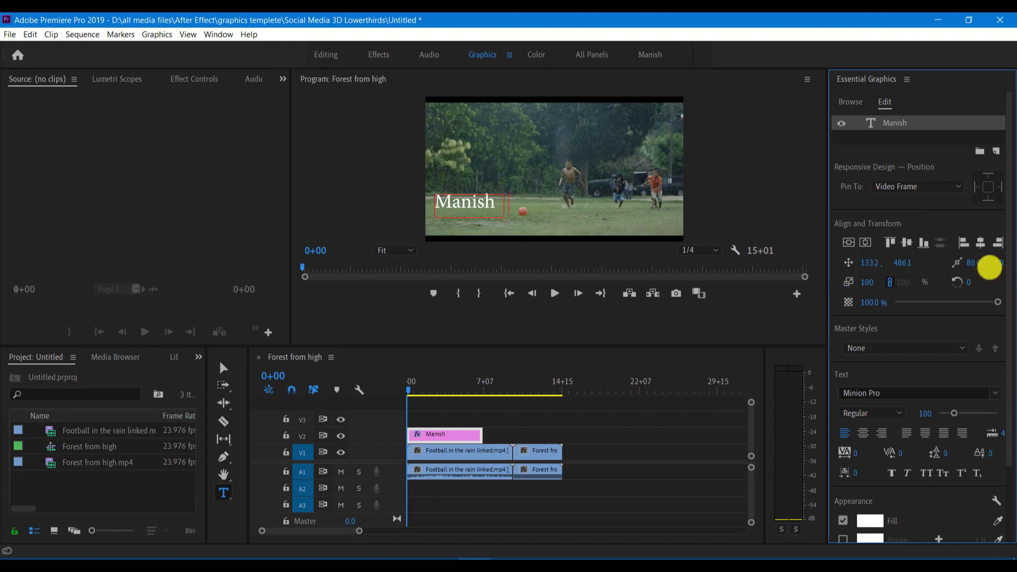
drag(877, 269, 851, 265)
drag(978, 261, 942, 263)
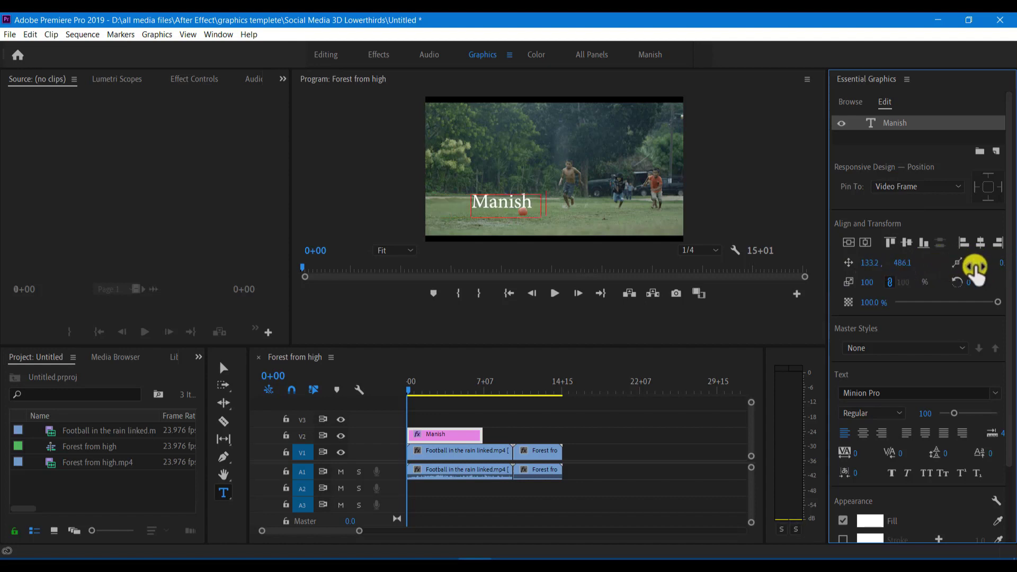
drag(973, 267, 1009, 267)
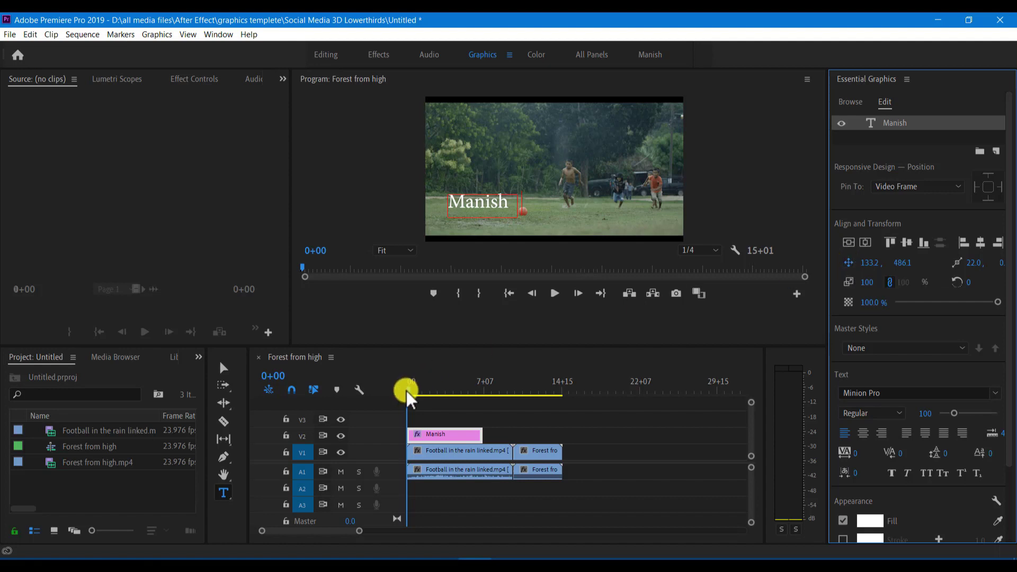
- Keyframe Position and, at 0+00, move the title off-screen left to X −272.8
drag(408, 391, 452, 396)
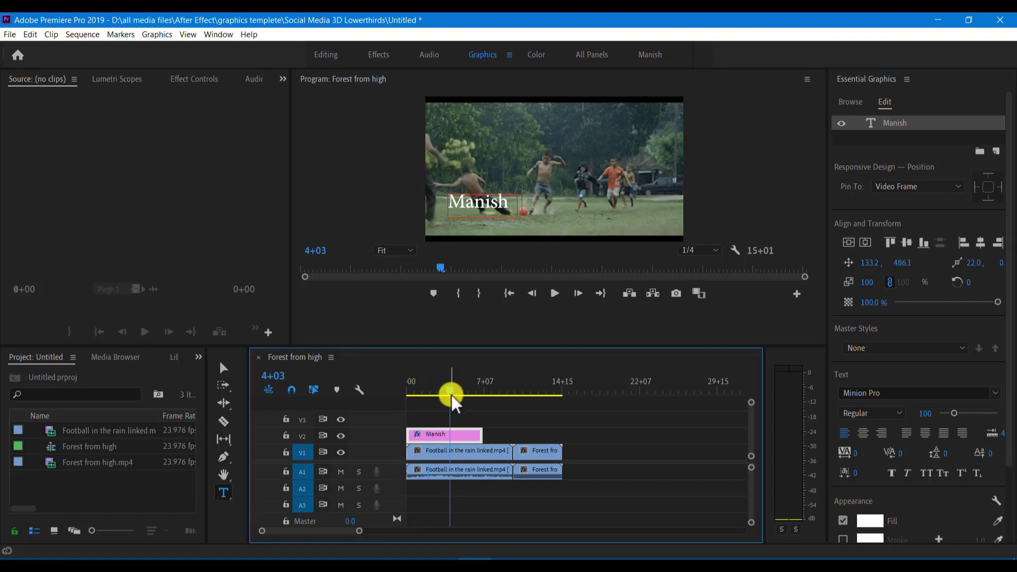
click(847, 262)
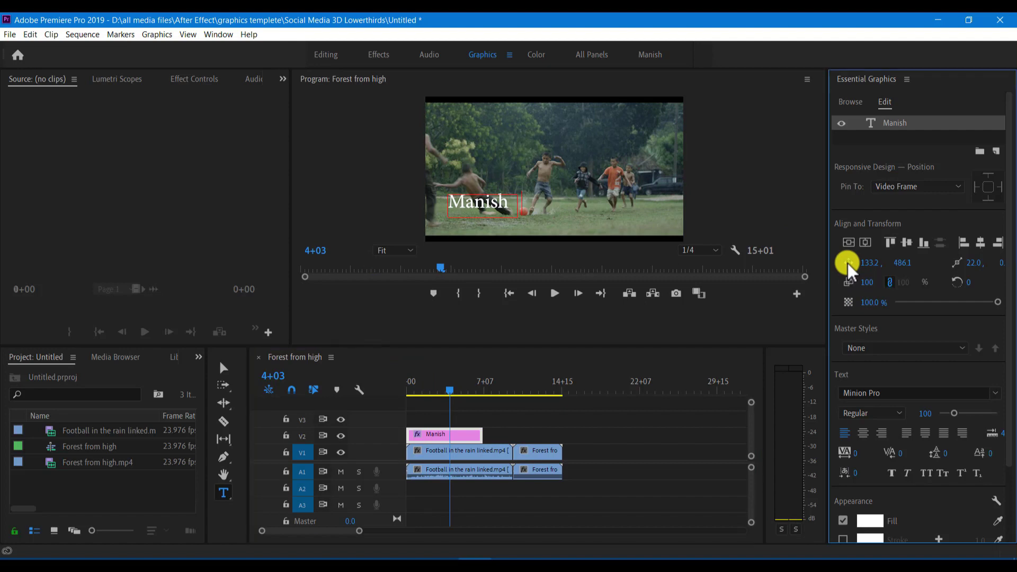
click(453, 392)
key(Home)
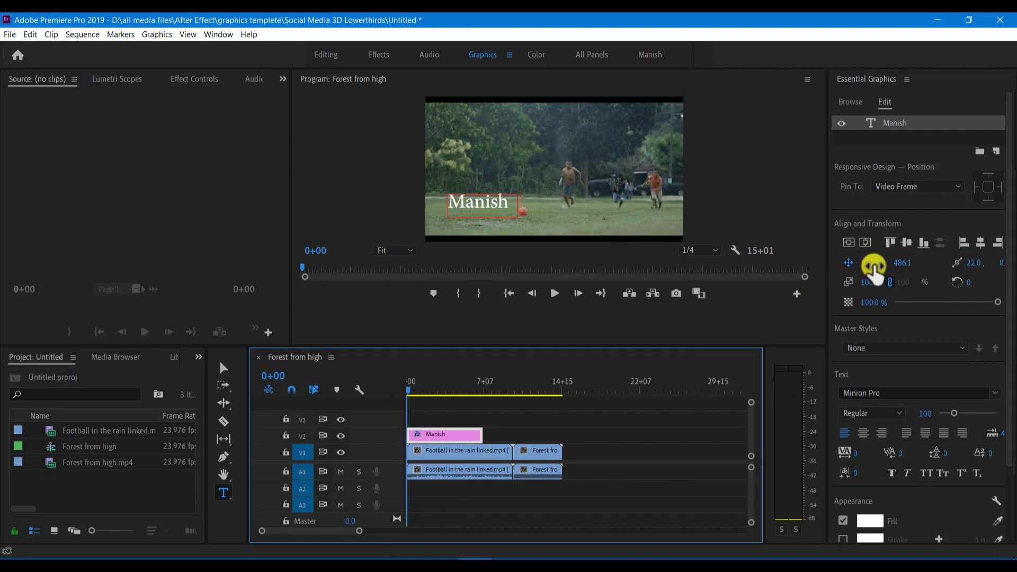
drag(873, 265, 604, 302)
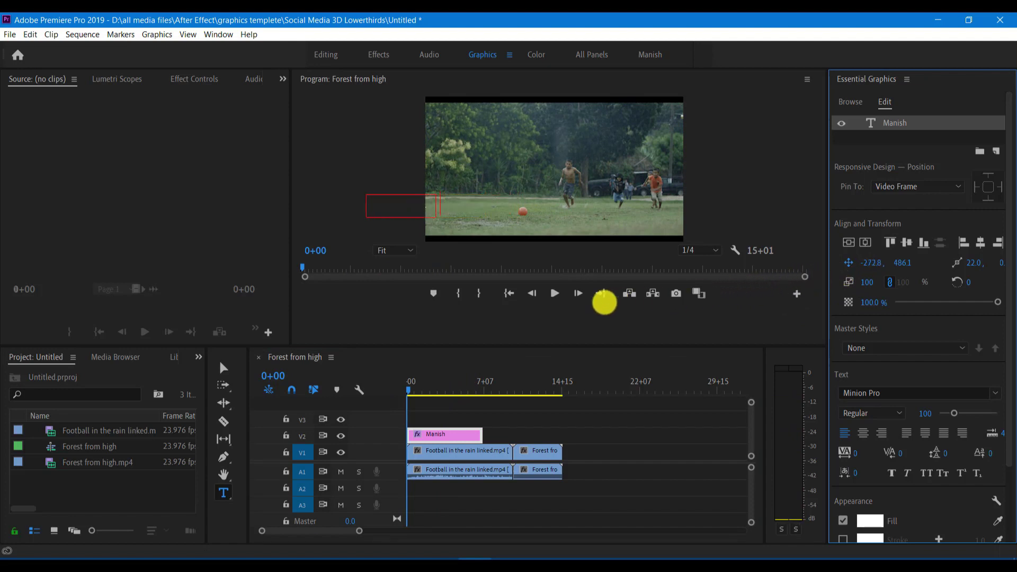
- Preview the title sliding in and park the playhead at 5+12
click(502, 291)
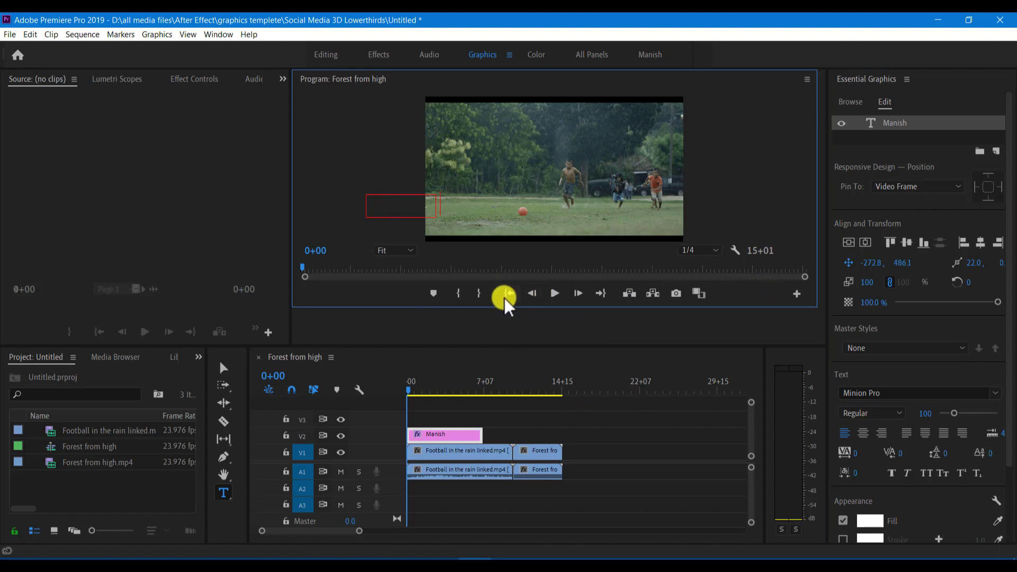
click(555, 294)
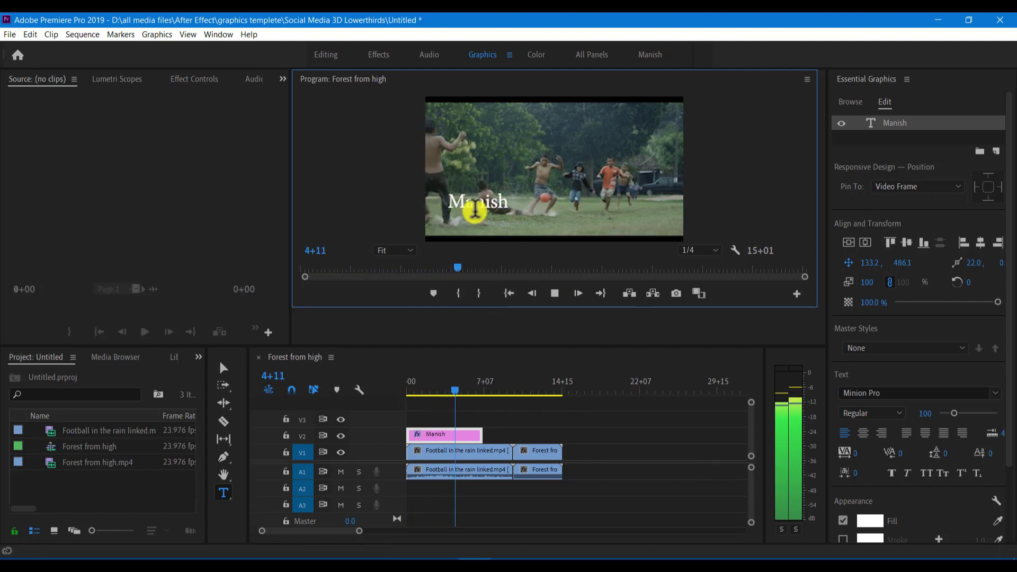
click(555, 294)
click(467, 392)
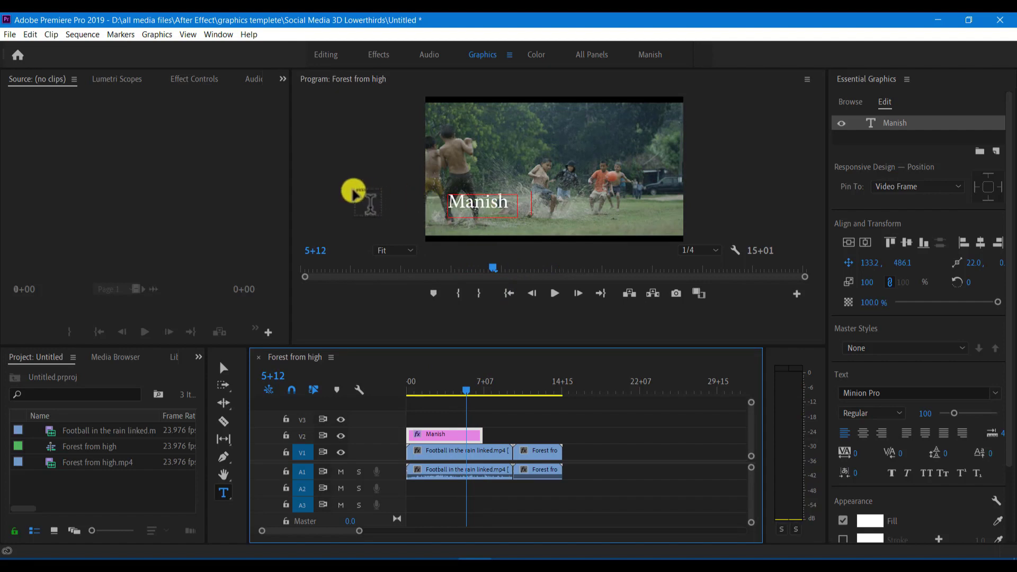
- Delete the Position keyframes and scale the title non-uniformly to 132 and 172%
click(849, 261)
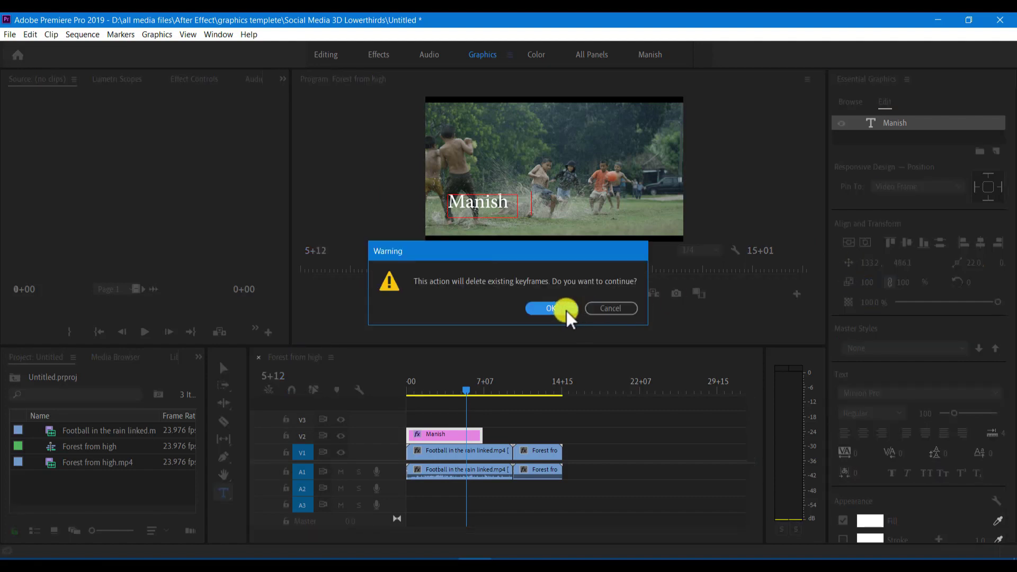
click(549, 308)
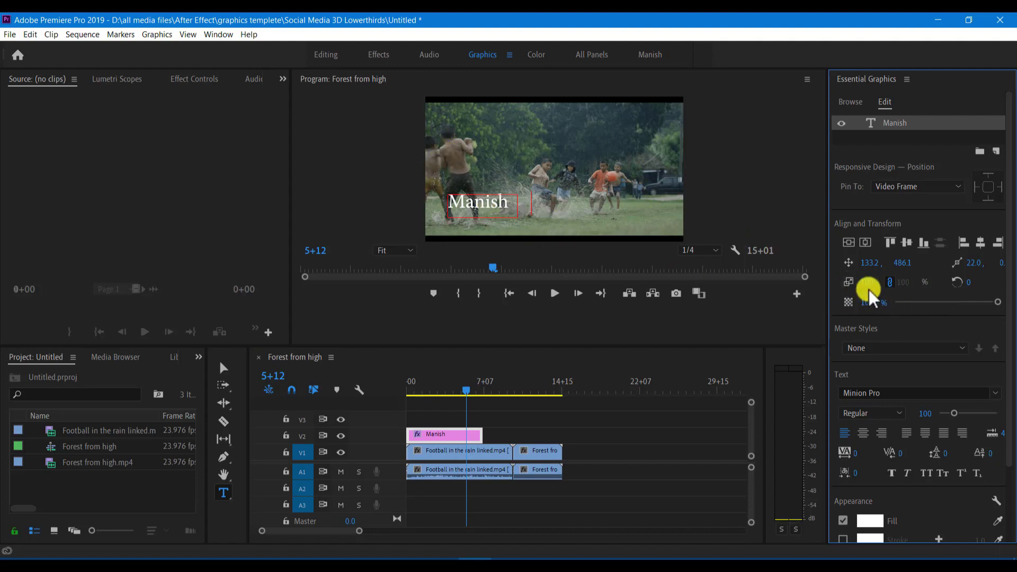
drag(864, 283, 894, 299)
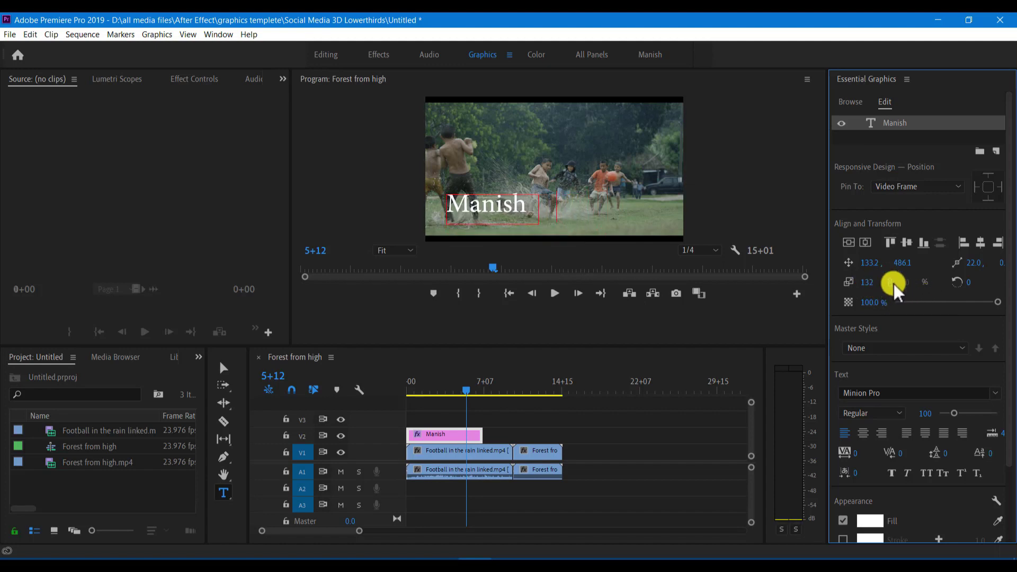
click(893, 283)
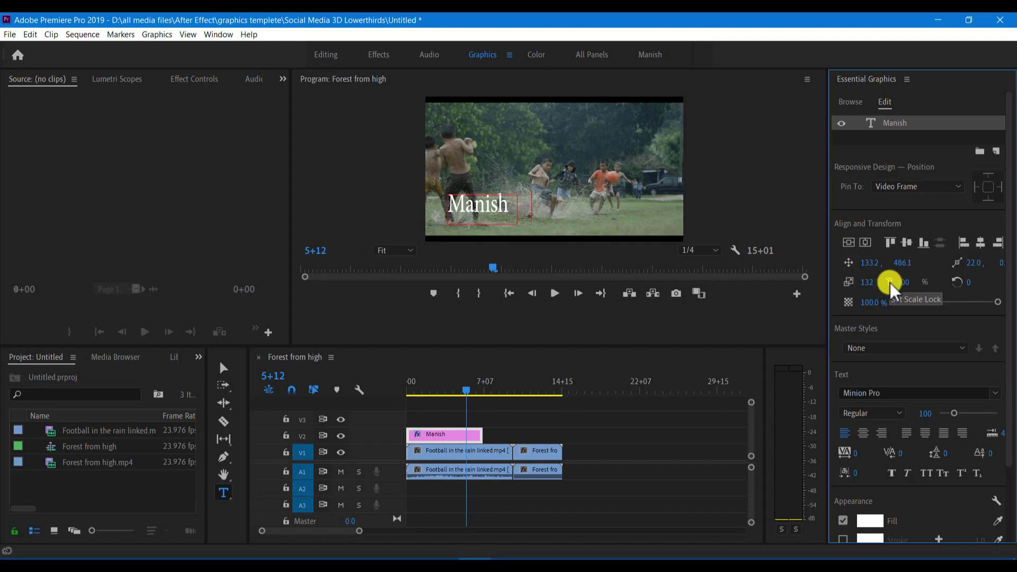
click(891, 282)
drag(907, 286, 961, 302)
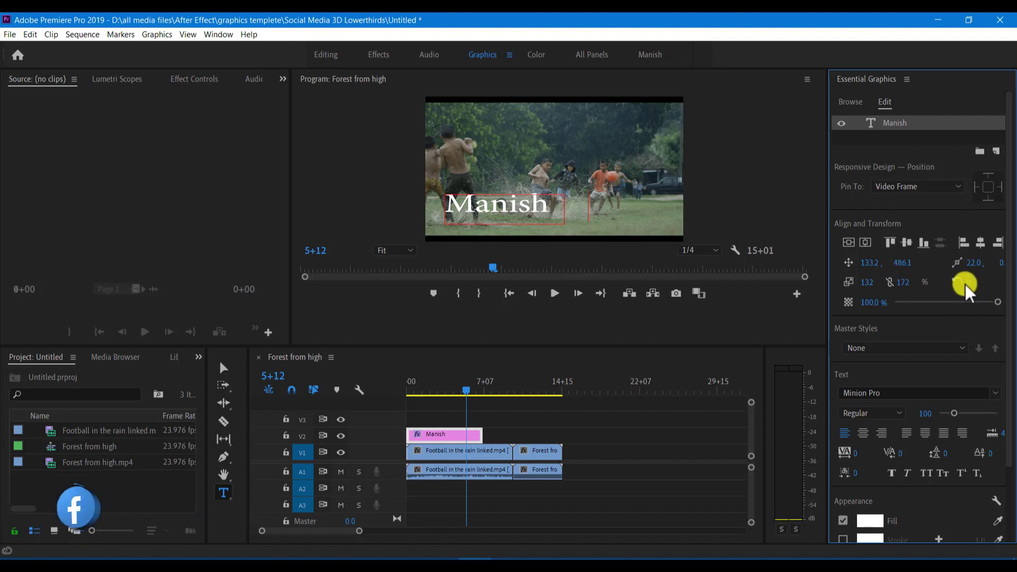
- Clear the Rotation keyframes, leaving the title upright at 0°
click(955, 281)
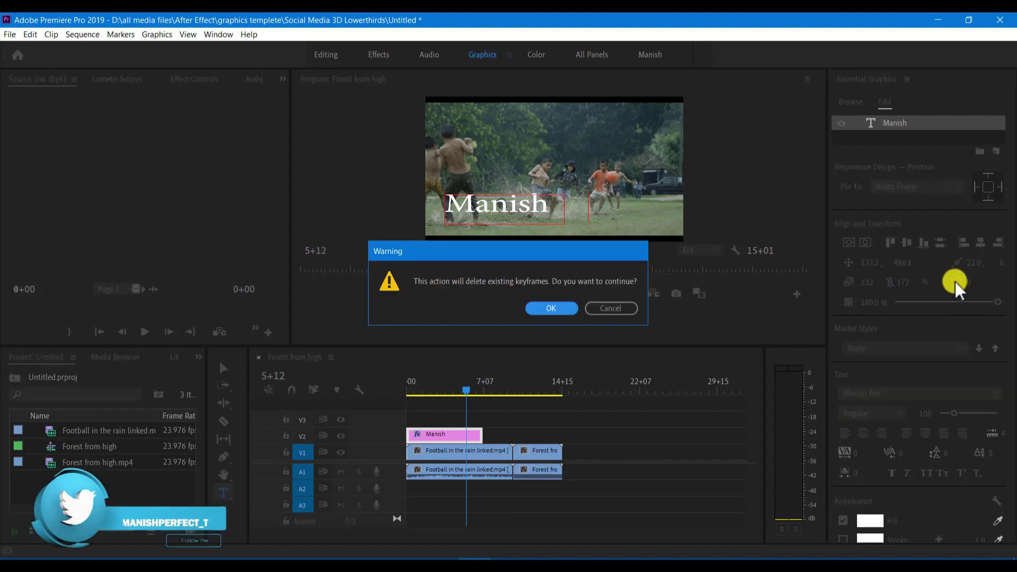
click(559, 307)
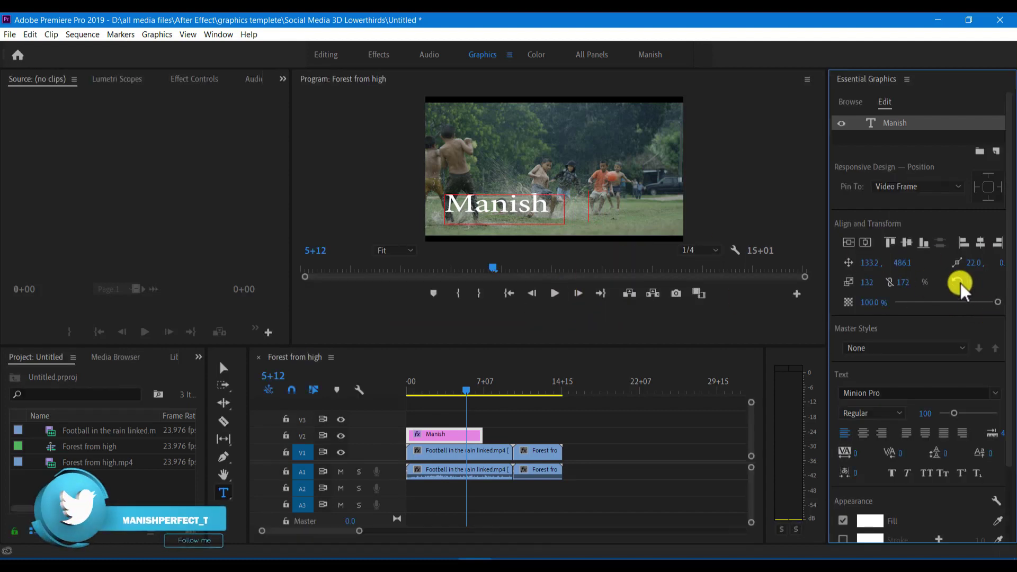
mouse_move(971, 283)
mouse_down()
mouse_move(1001, 289)
mouse_move(939, 295)
mouse_move(980, 300)
mouse_move(989, 286)
mouse_up()
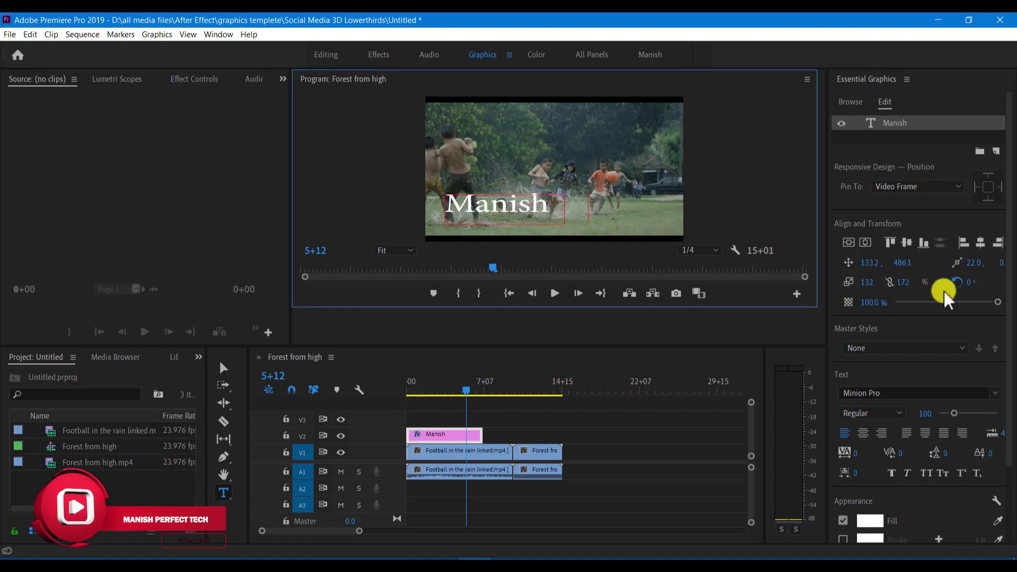
click(851, 284)
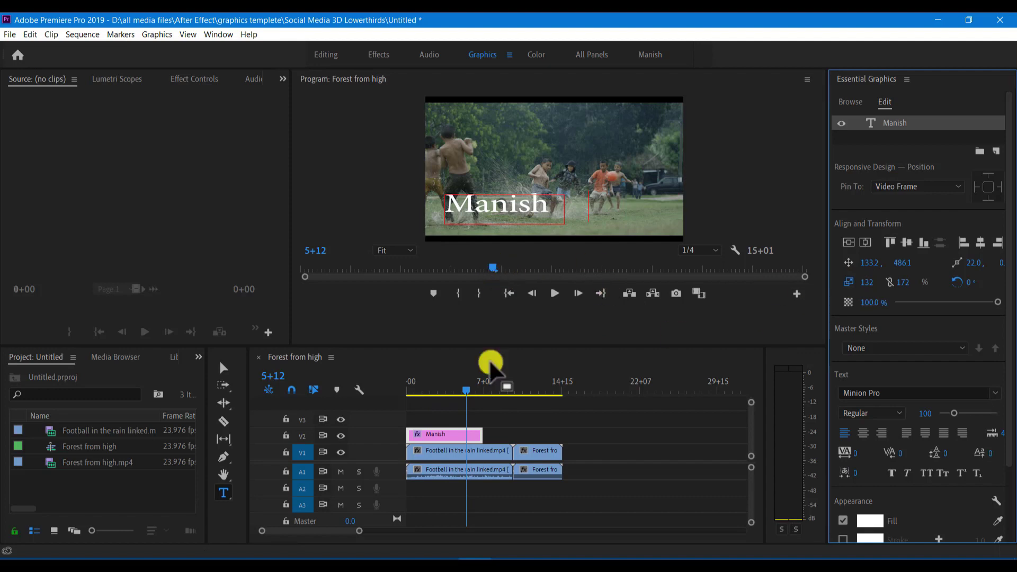
- At the sequence start, keyframe Scale down to 0, play it back, and return to the visible title
click(508, 291)
click(508, 291)
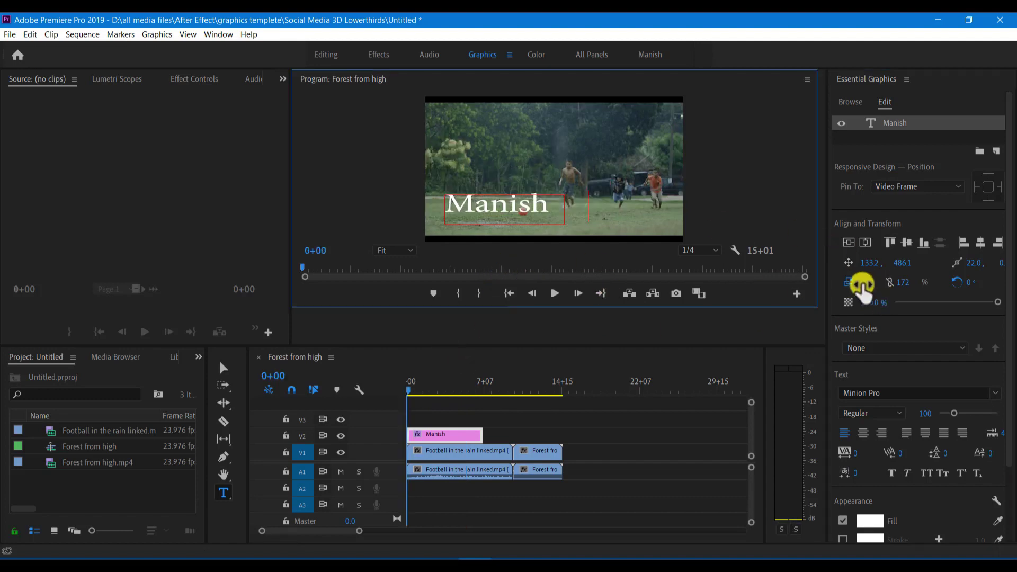
drag(871, 286, 754, 293)
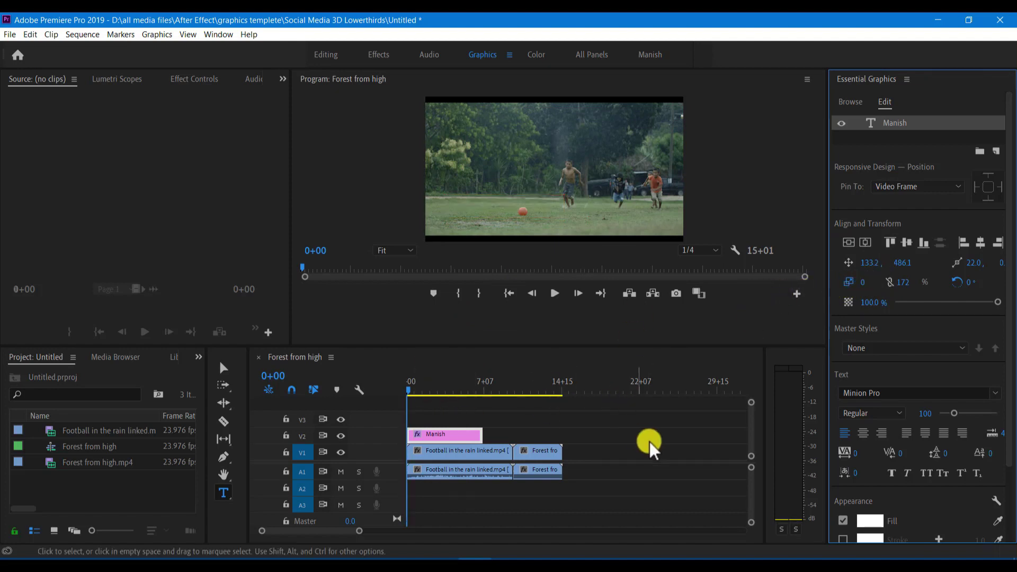
click(555, 294)
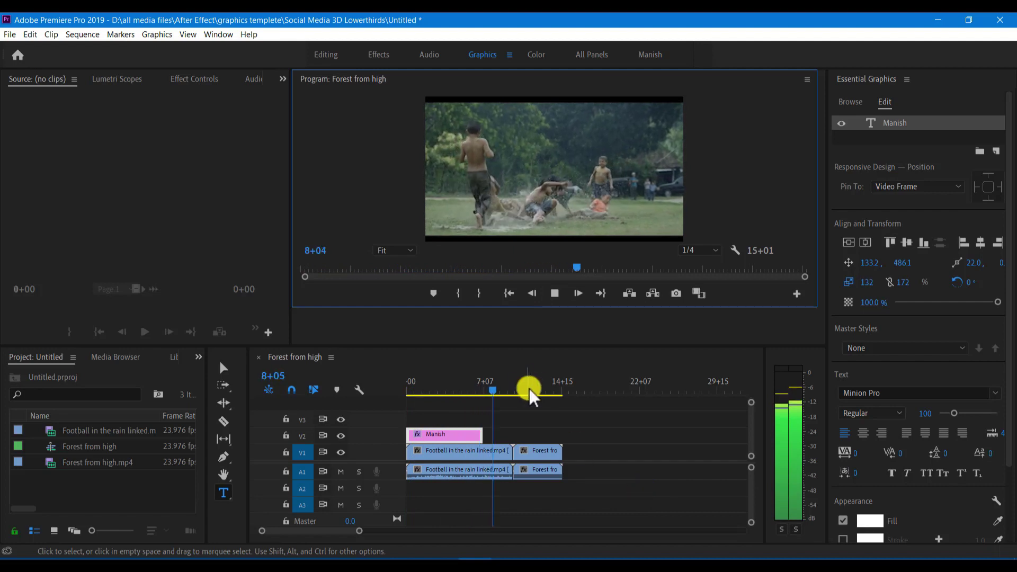
click(555, 295)
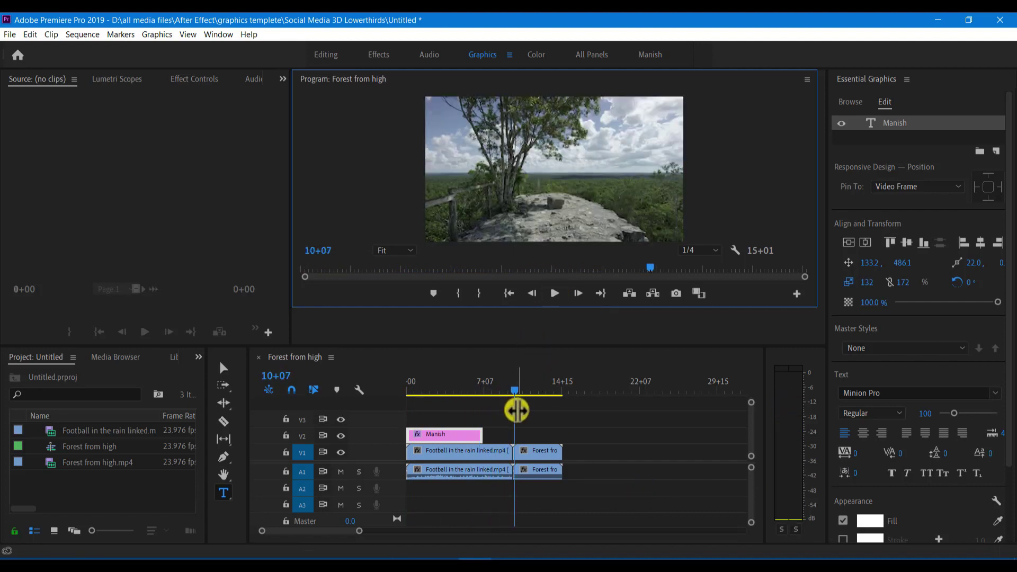
drag(514, 396, 466, 394)
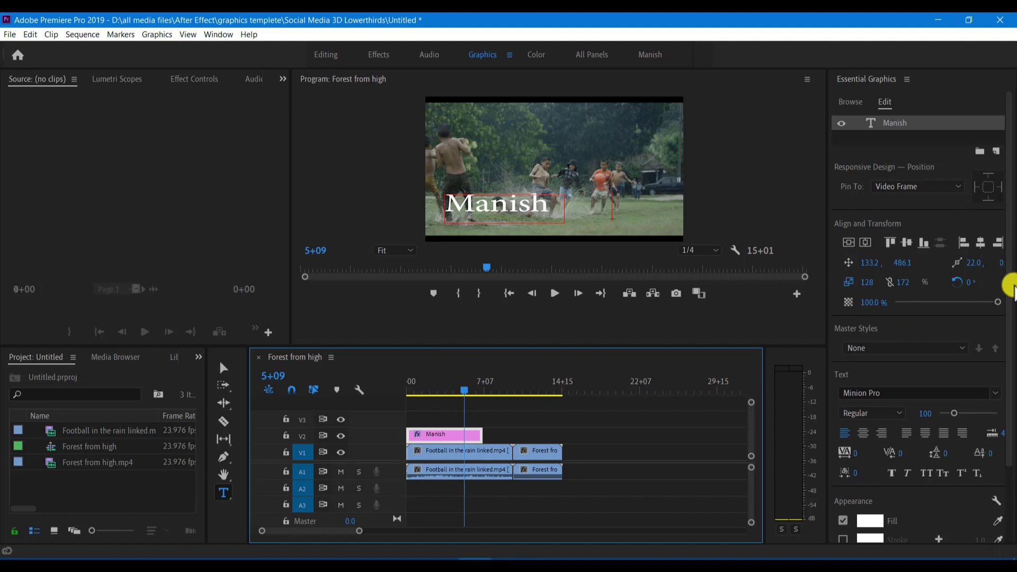
scroll(947, 328, down, 1)
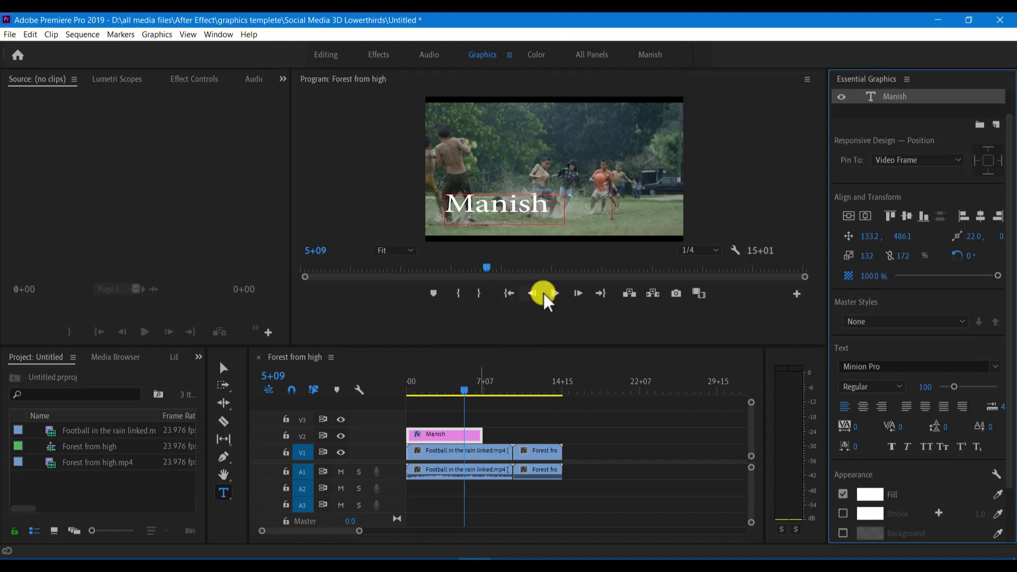
- At the sequence start, lower the title's Opacity to 24.3% and play back the fade-in
click(508, 293)
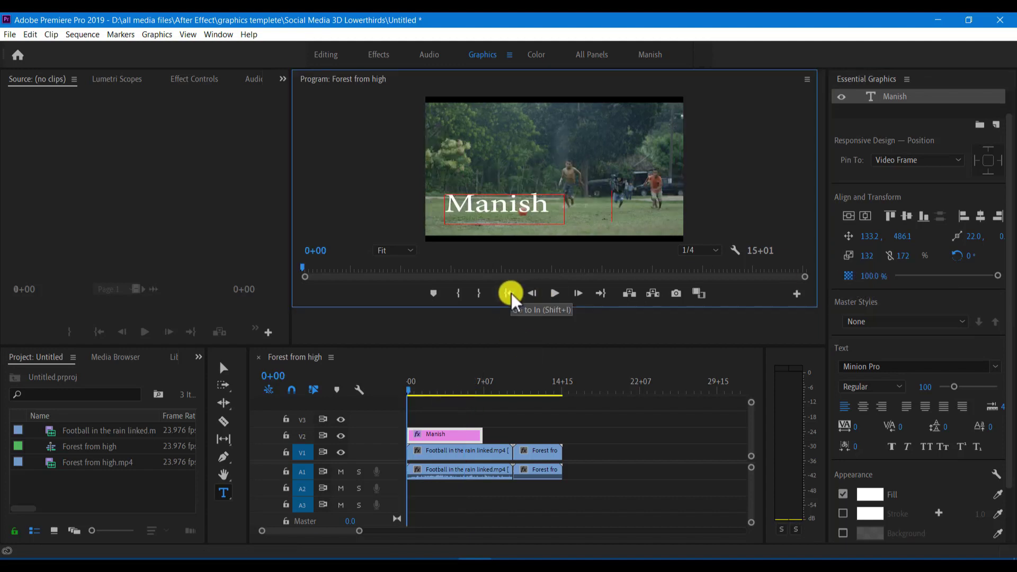
click(998, 277)
drag(933, 280, 898, 280)
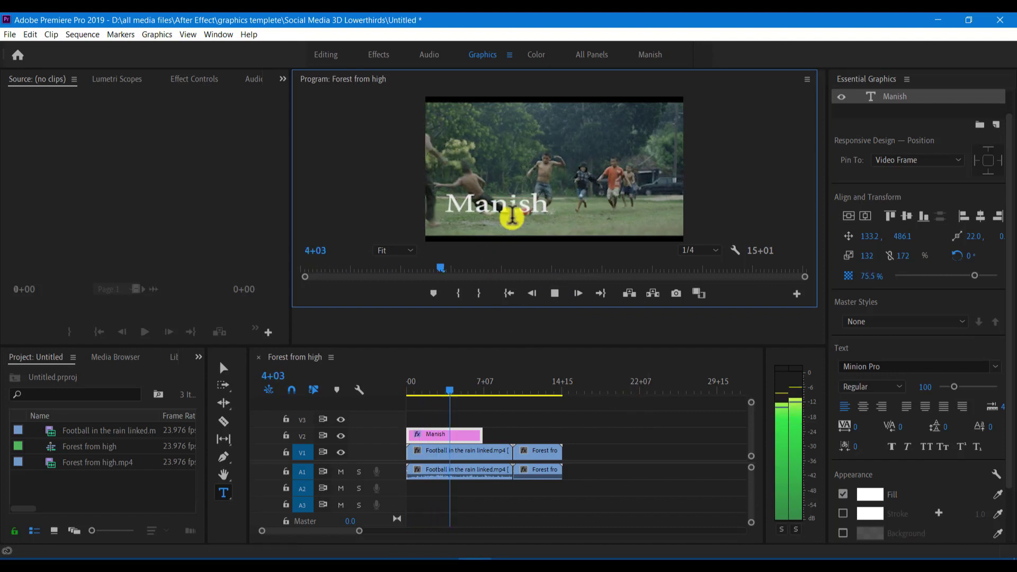
click(555, 293)
drag(498, 379, 466, 394)
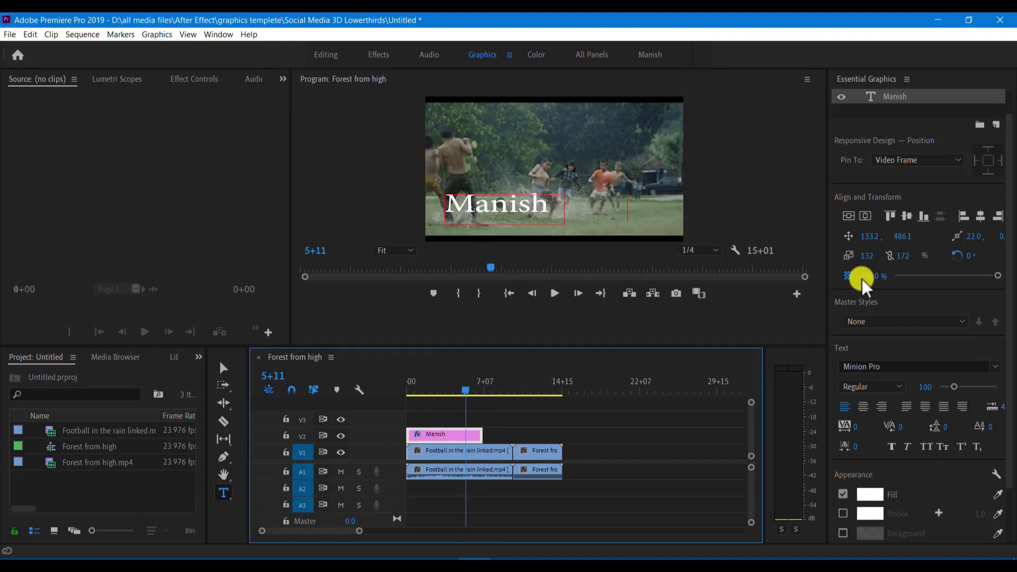
- Remove the Opacity keyframes so the title stays at 100% opacity
click(846, 276)
click(572, 305)
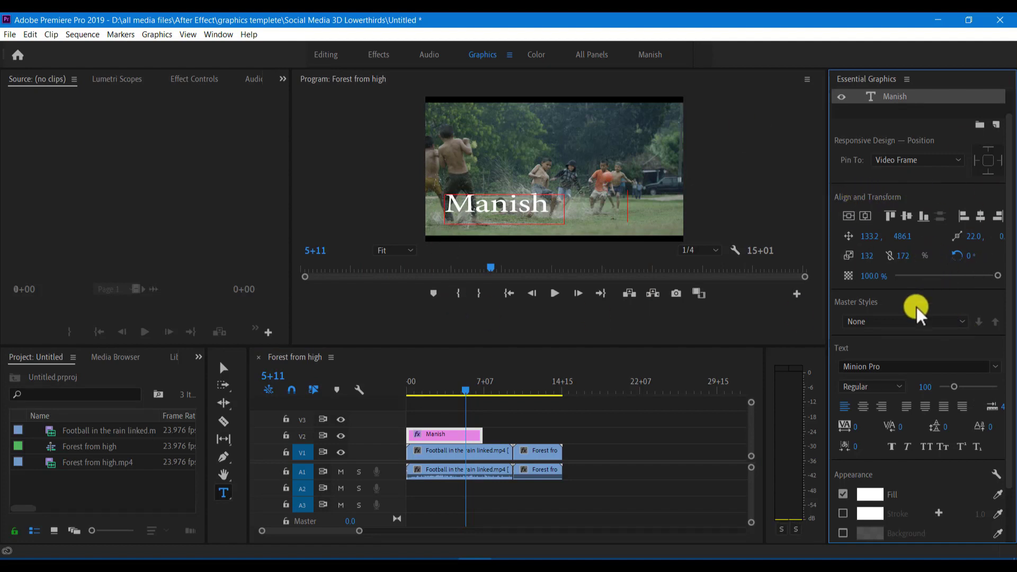
scroll(916, 312, down, 1)
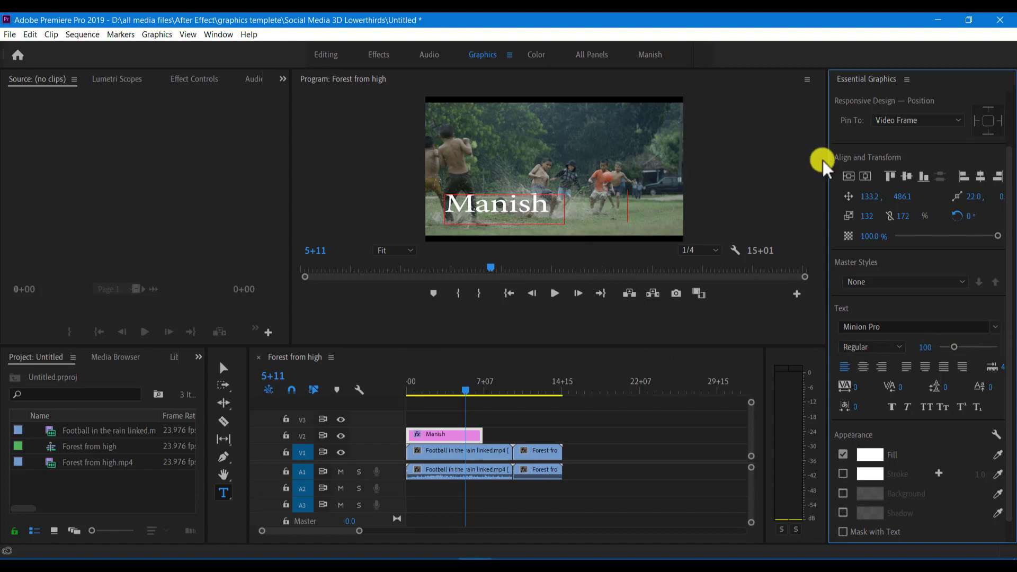
- Browse the font list and try Goudy Stout on the title
click(530, 208)
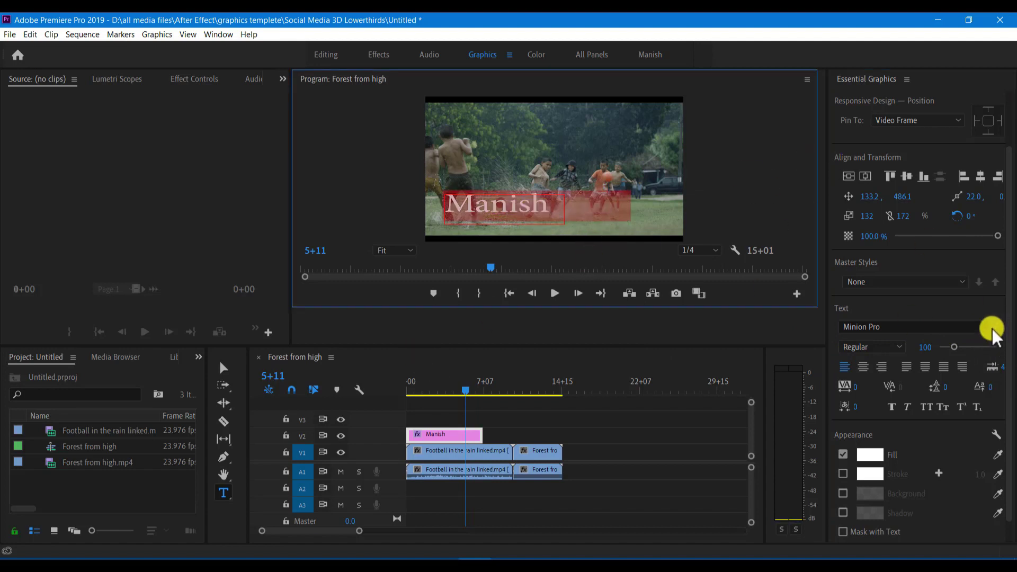
click(901, 326)
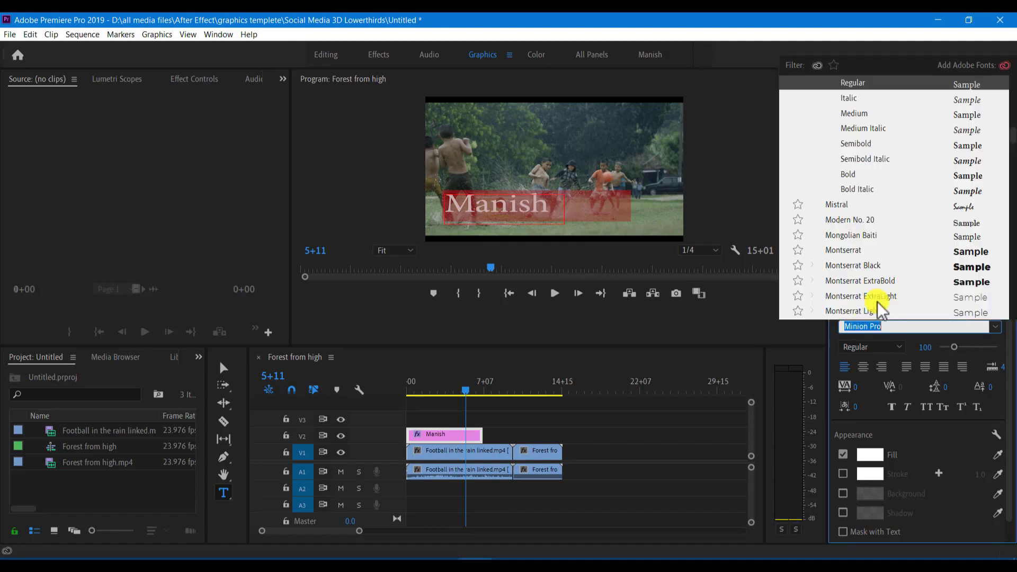
scroll(905, 201, down, 3)
scroll(913, 201, up, 6)
scroll(919, 201, down, 15)
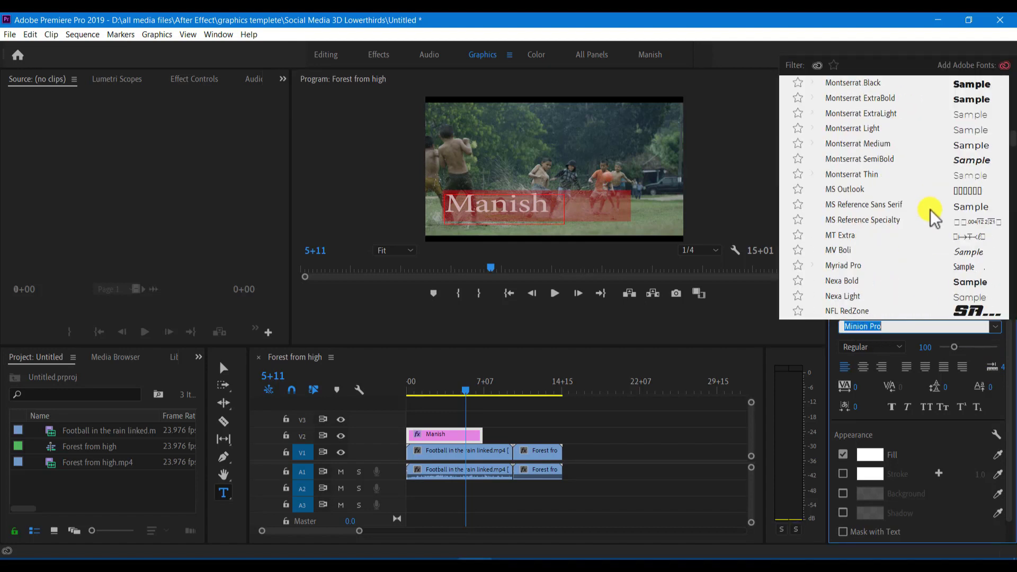
scroll(933, 211, down, 20)
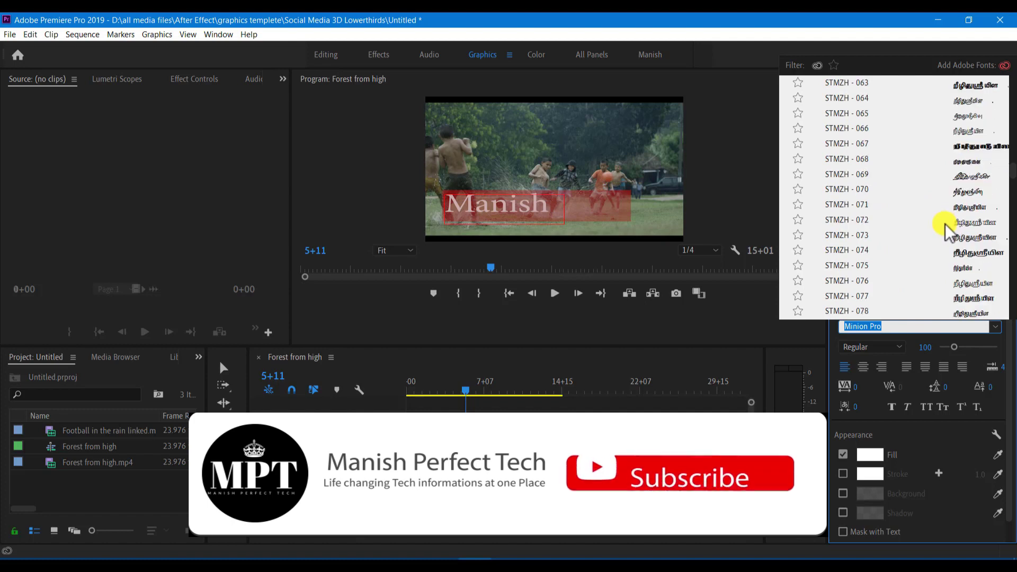
scroll(950, 222, up, 20)
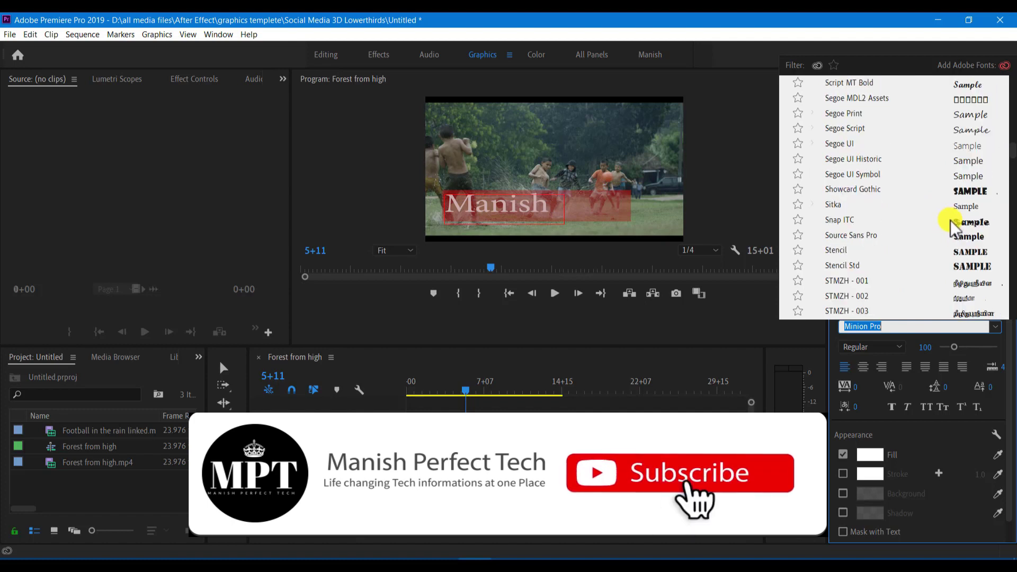
scroll(950, 220, down, 7)
scroll(962, 246, up, 20)
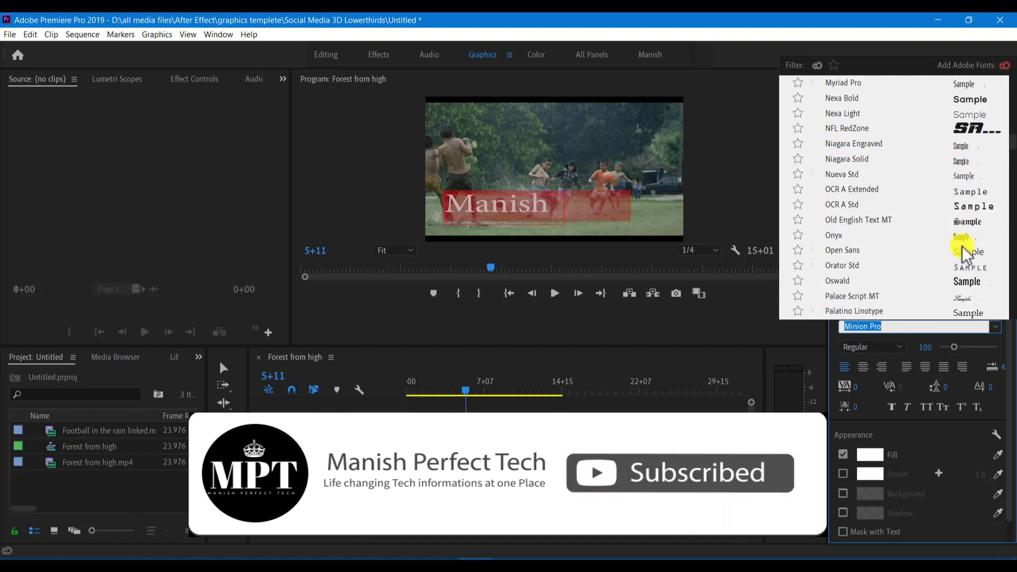
scroll(962, 246, up, 15)
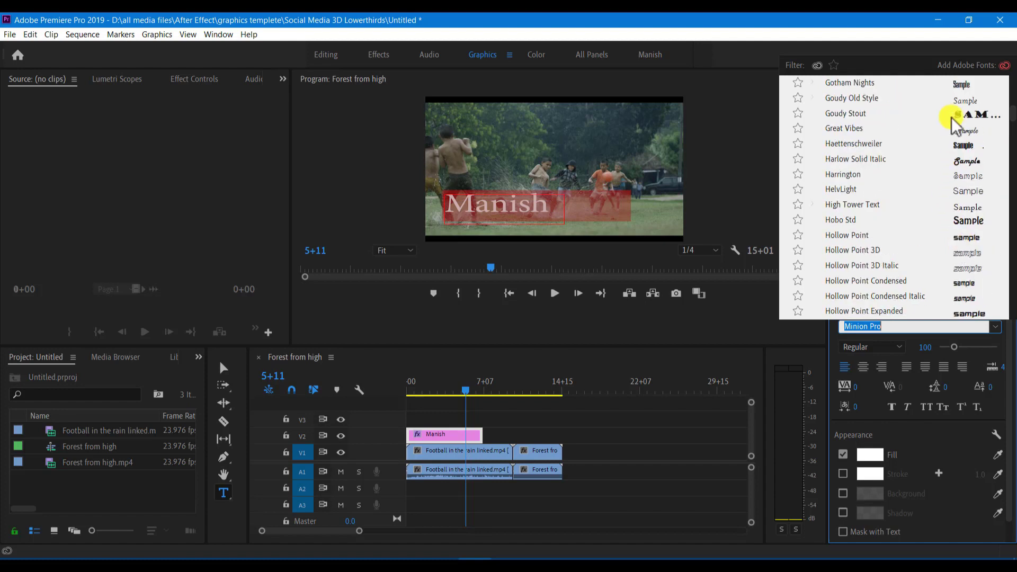
click(951, 114)
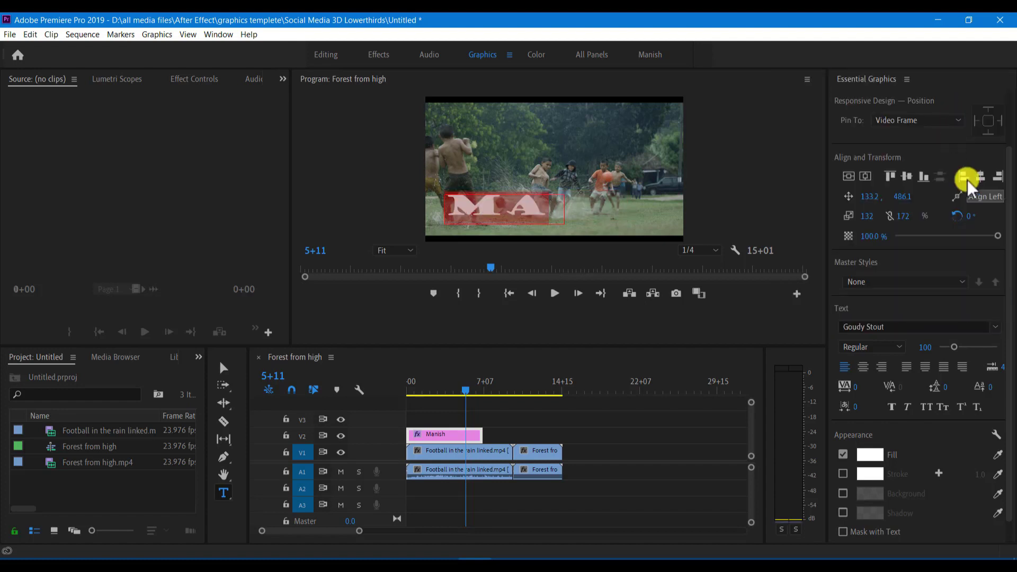
- Switch the title font back to Felix Titling
click(996, 331)
scroll(902, 216, up, 10)
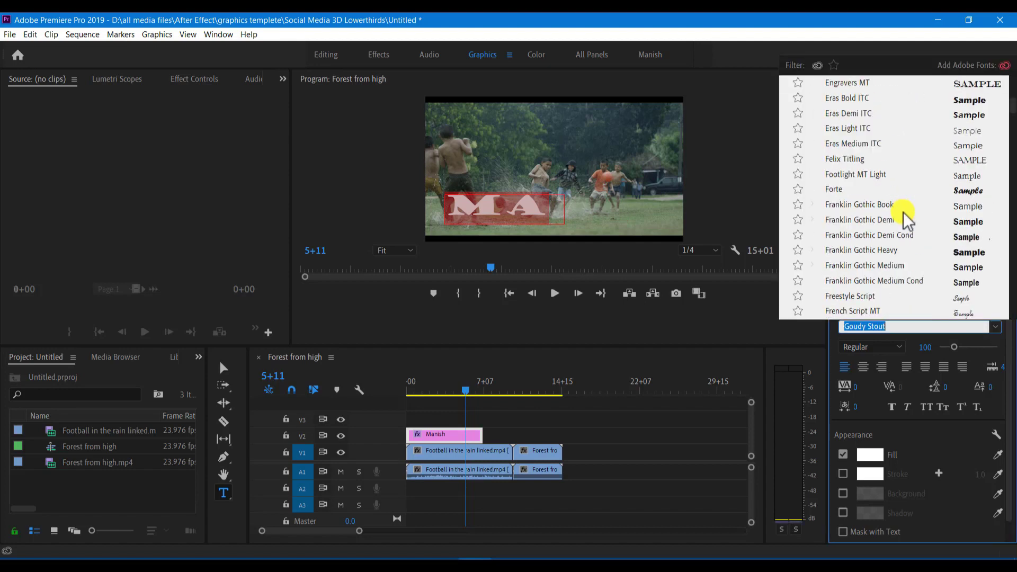
click(888, 161)
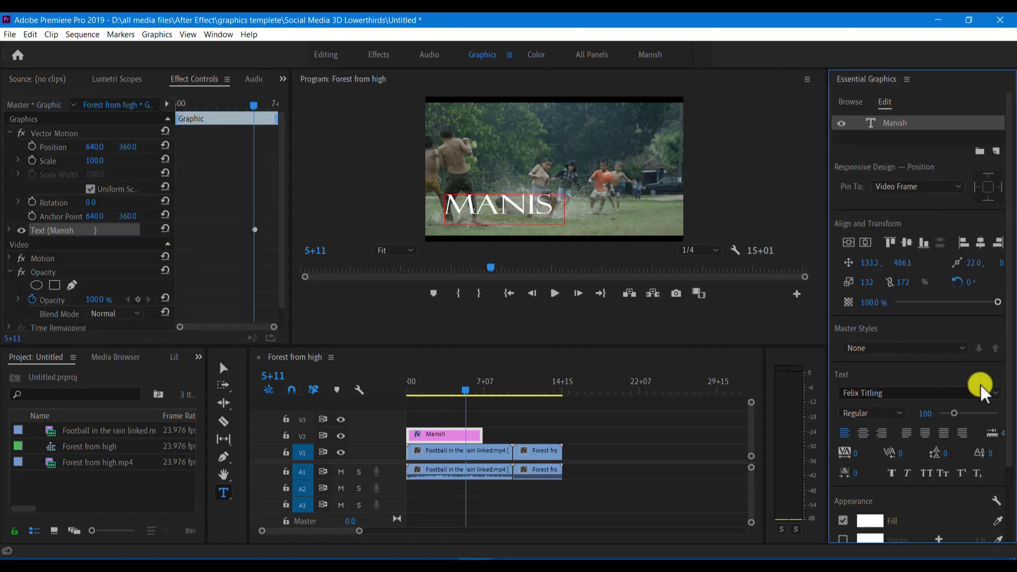
click(997, 394)
scroll(988, 268, up, 5)
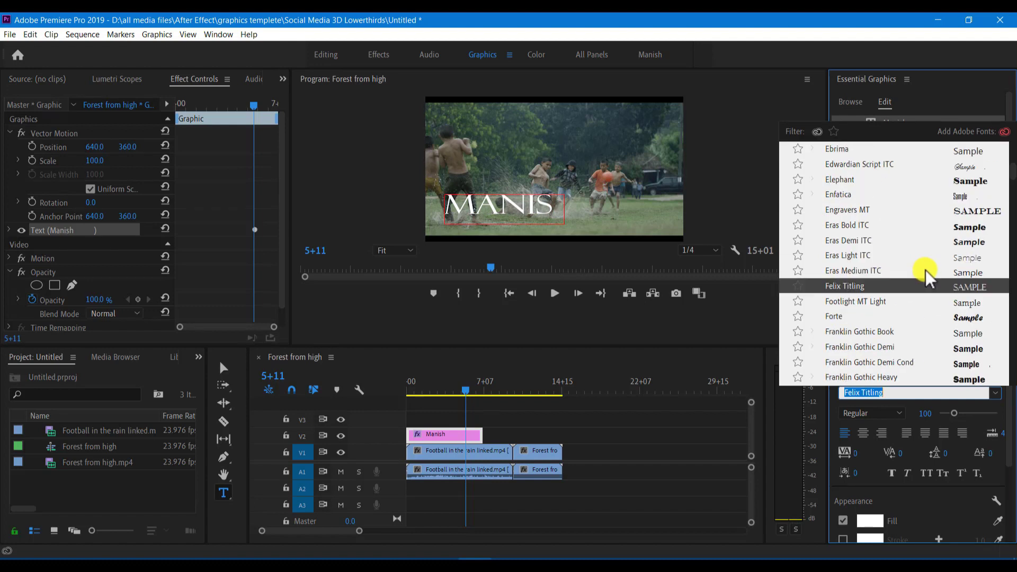
scroll(961, 289, up, 4)
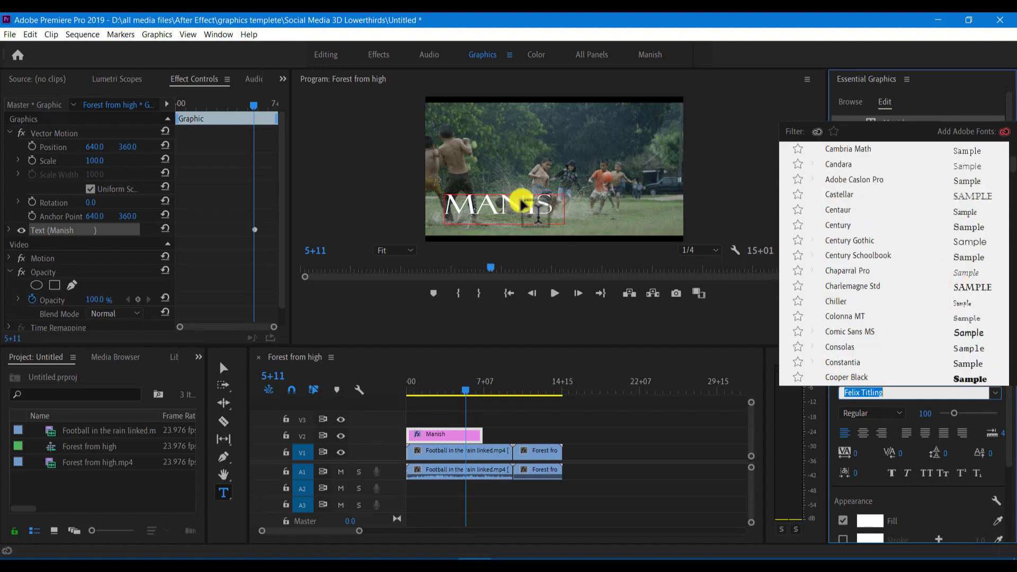
click(997, 396)
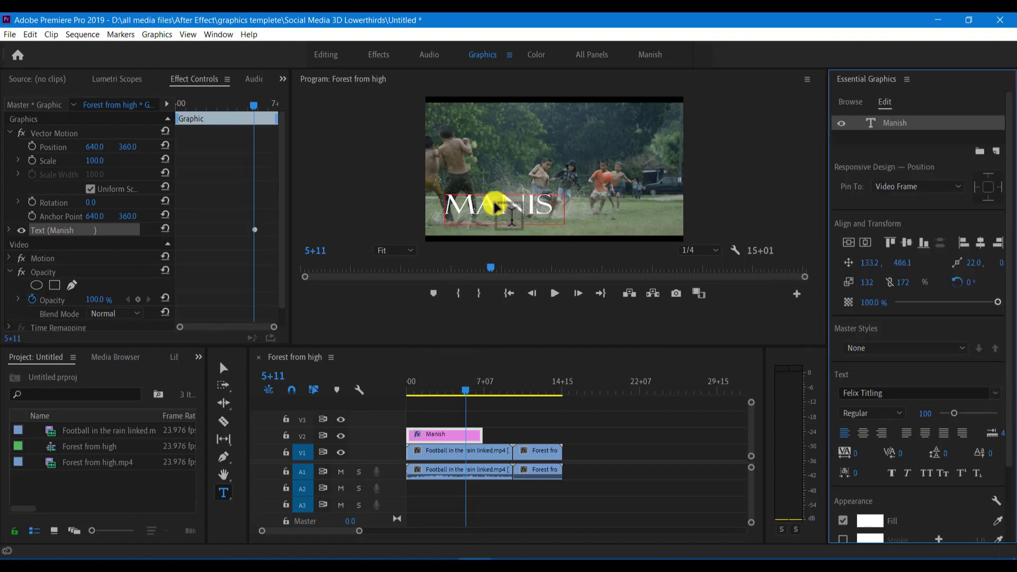
- Resize the MANISH text box with the Selection tool so the text fits
click(222, 368)
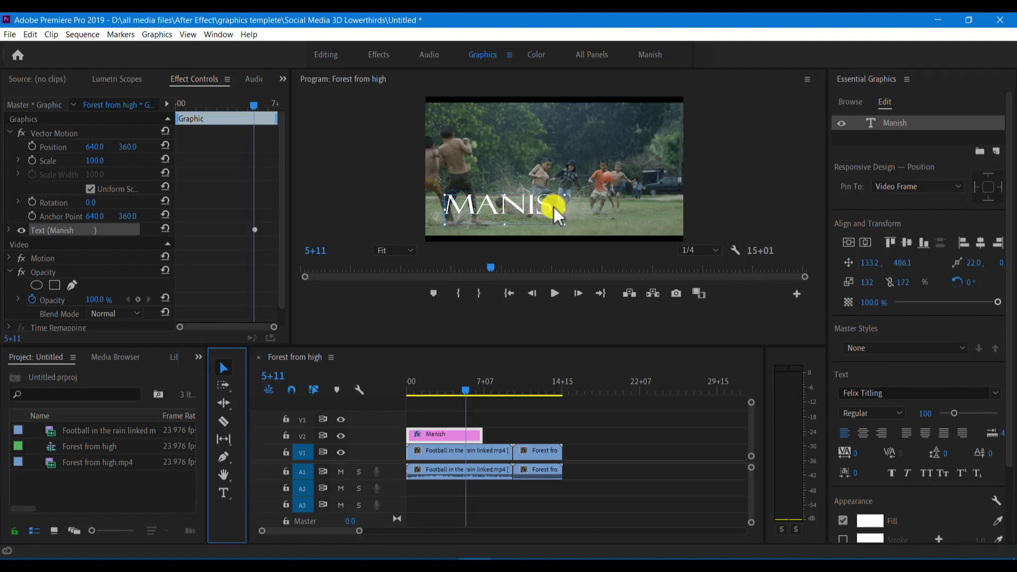
drag(563, 207, 587, 211)
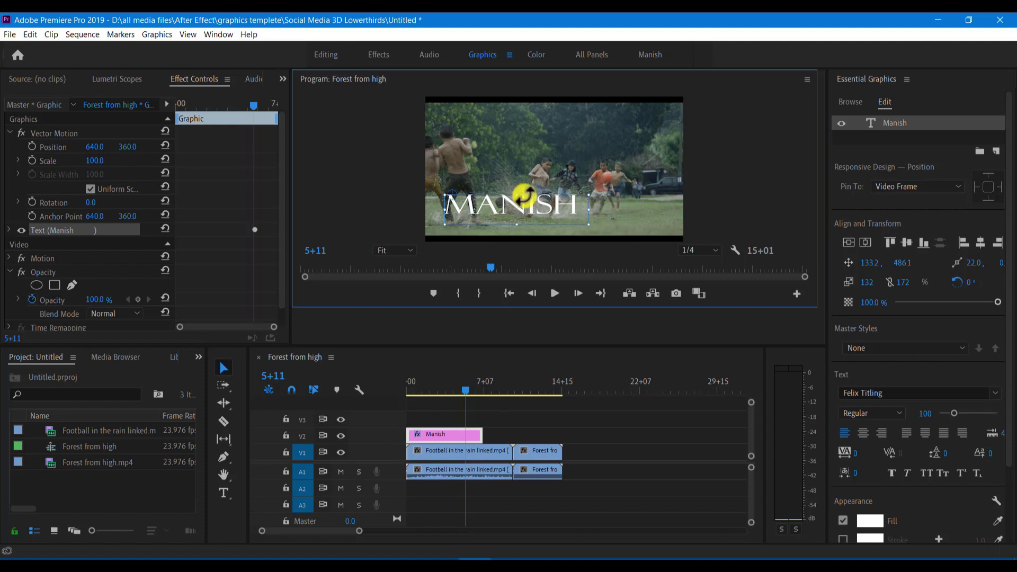
drag(517, 189, 516, 197)
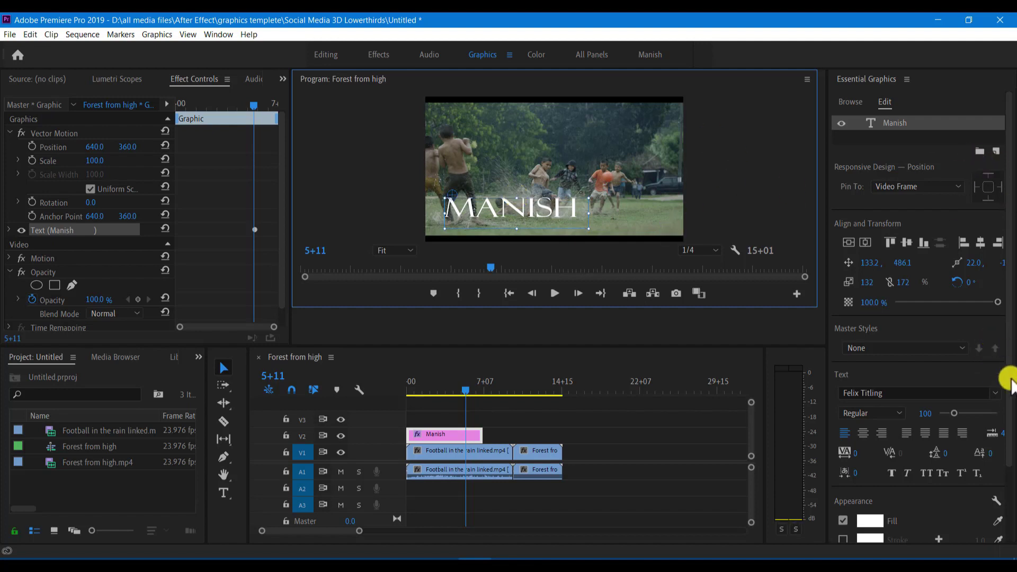
click(996, 393)
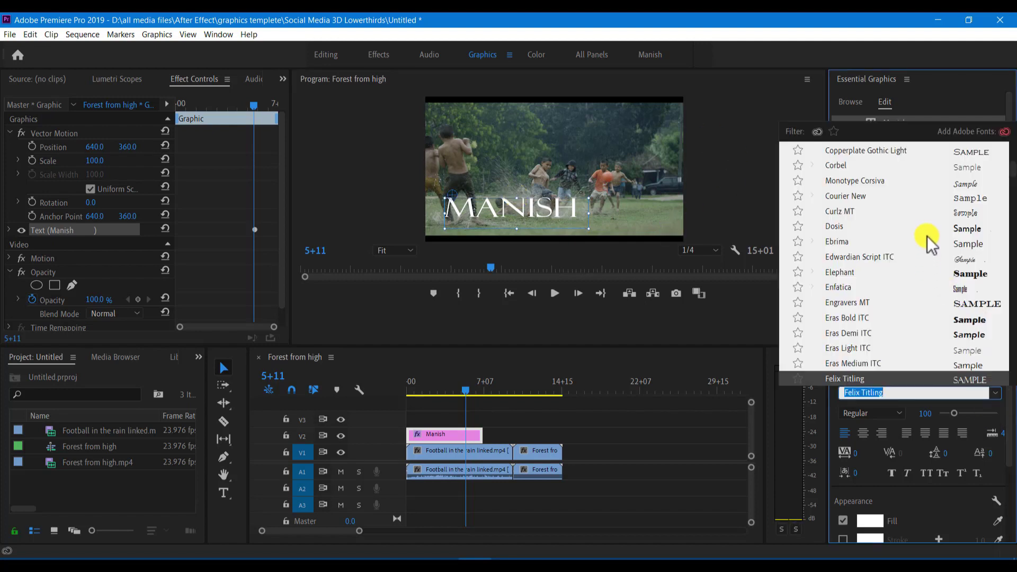
click(224, 492)
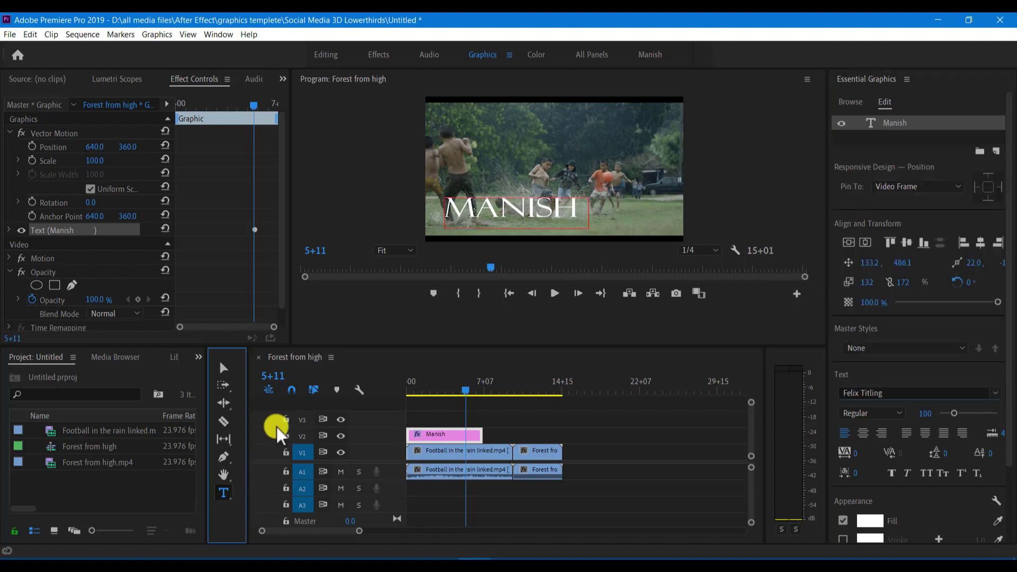
- Select the title text and change its font to Eras Demi ITC
click(523, 206)
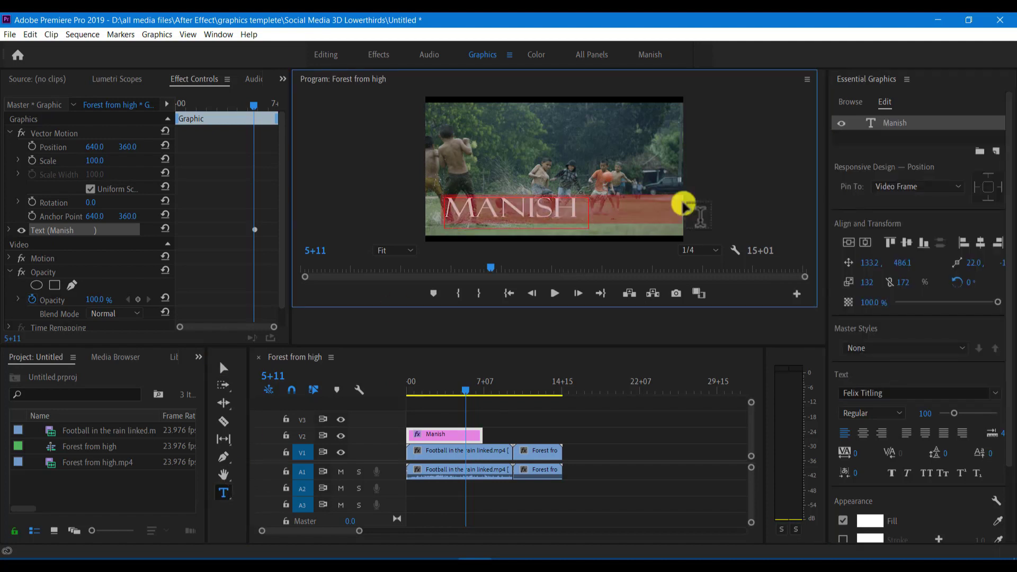
click(997, 394)
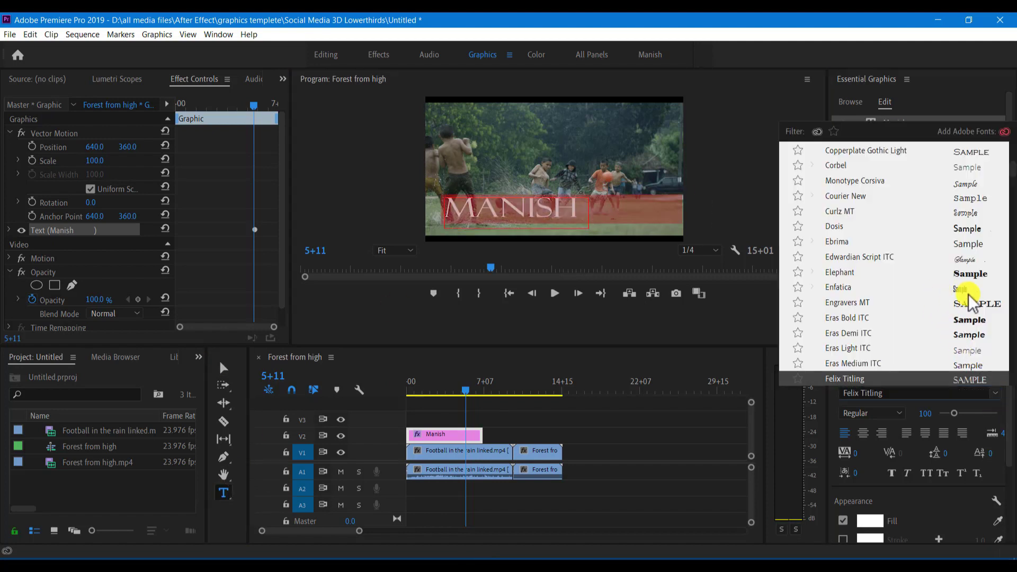
click(975, 334)
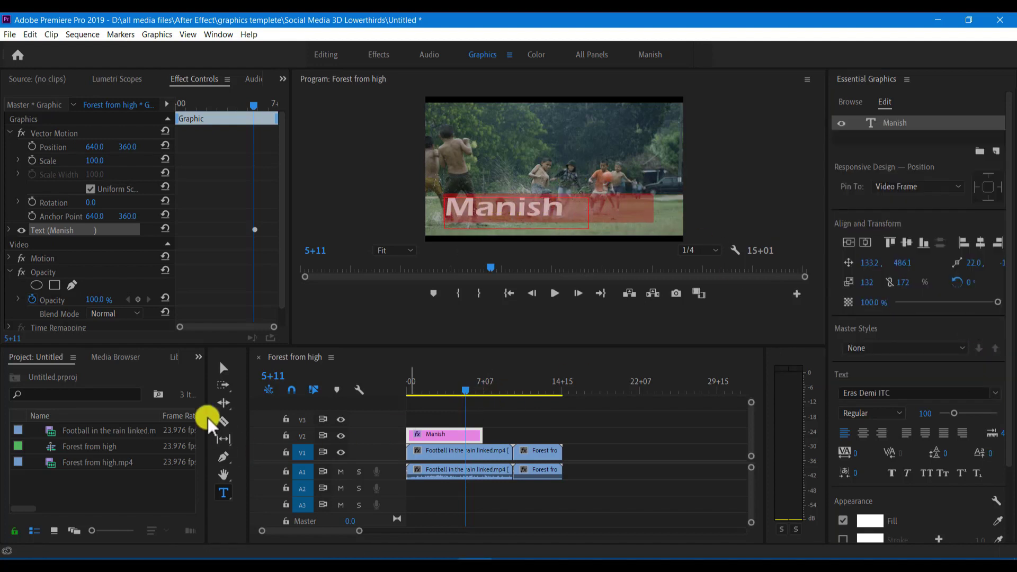
click(221, 371)
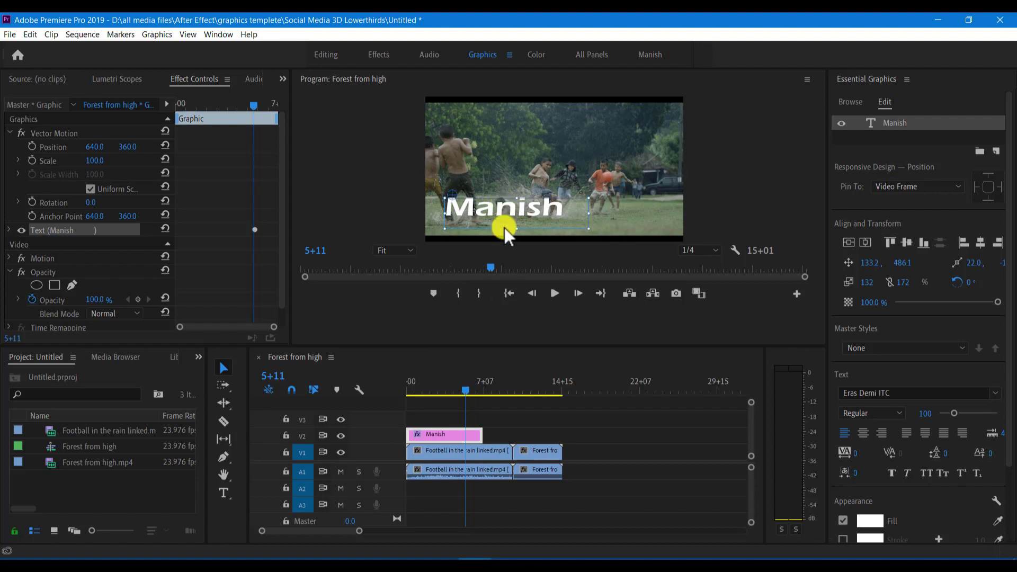
scroll(975, 360, down, 1)
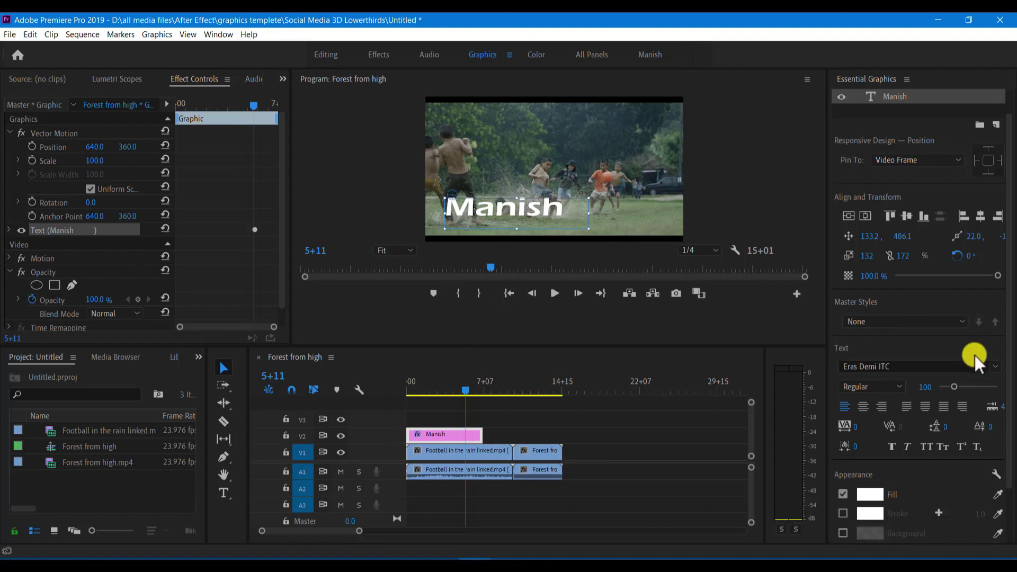
- Try centre, right and the various justify alignments on the title text
scroll(975, 355, down, 1)
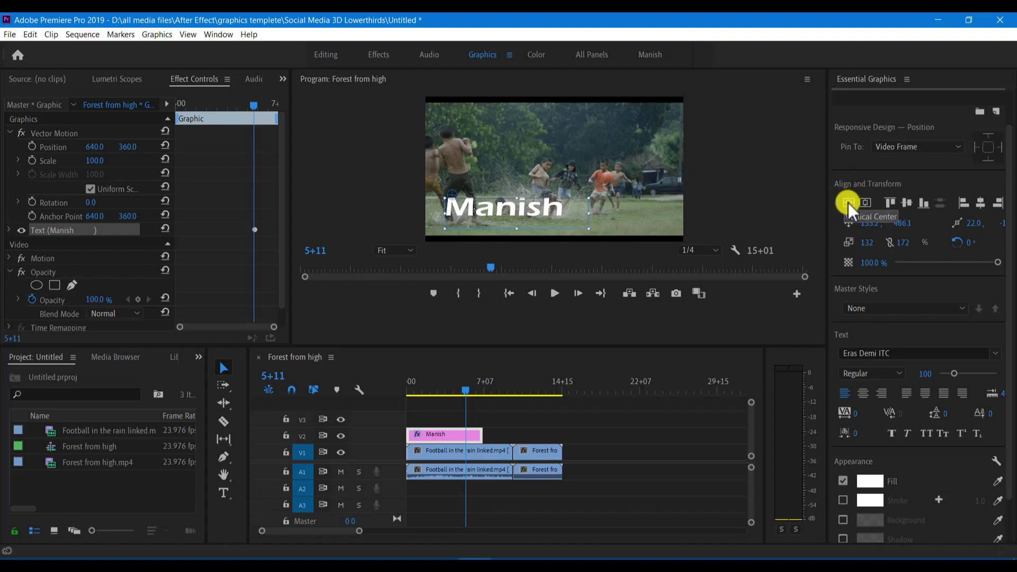
click(863, 393)
click(885, 394)
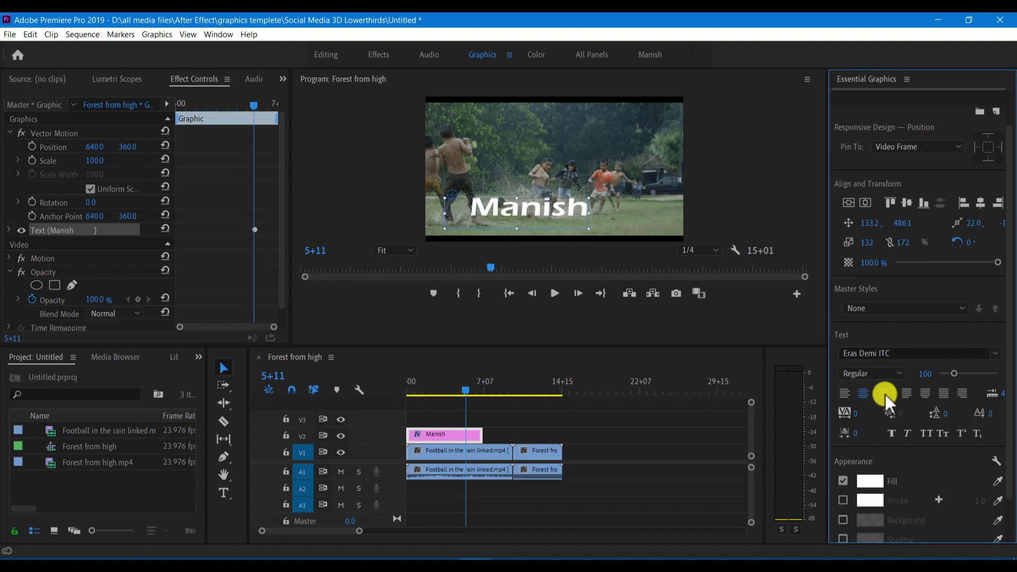
click(909, 392)
click(926, 399)
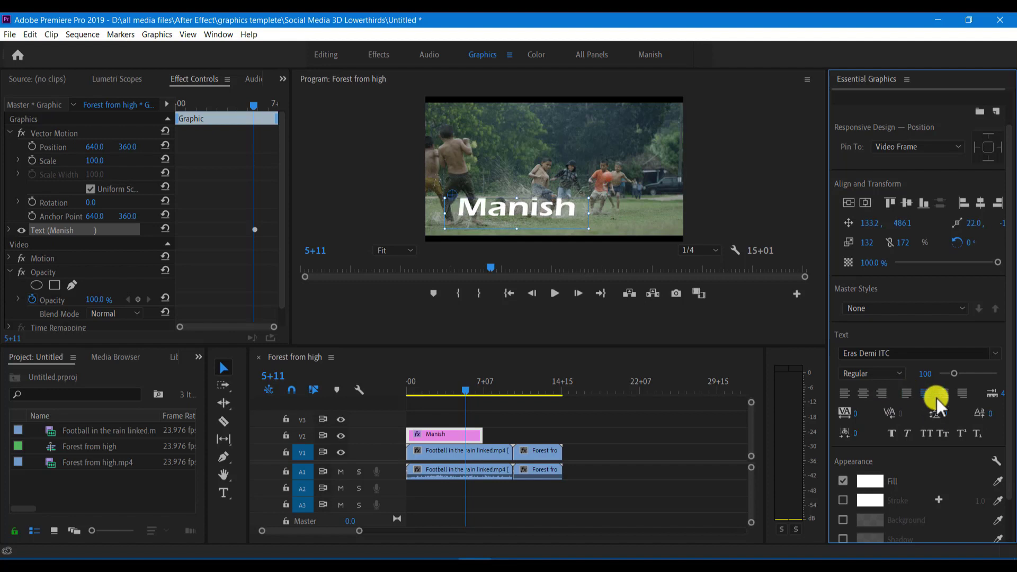
click(958, 395)
click(943, 396)
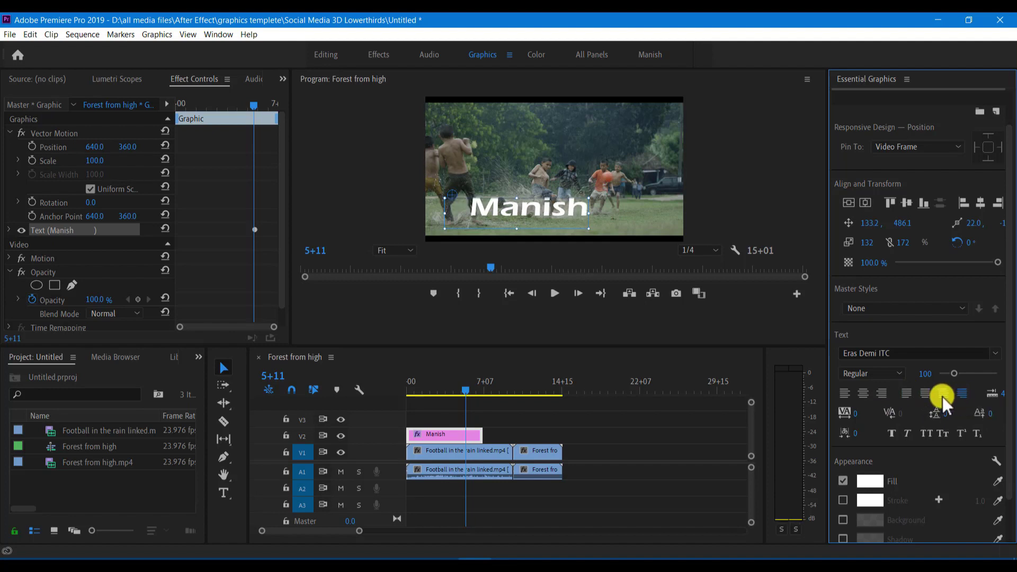
- Settle on Center alignment and raise the Tracking to 107
key(ctrl+z)
click(936, 395)
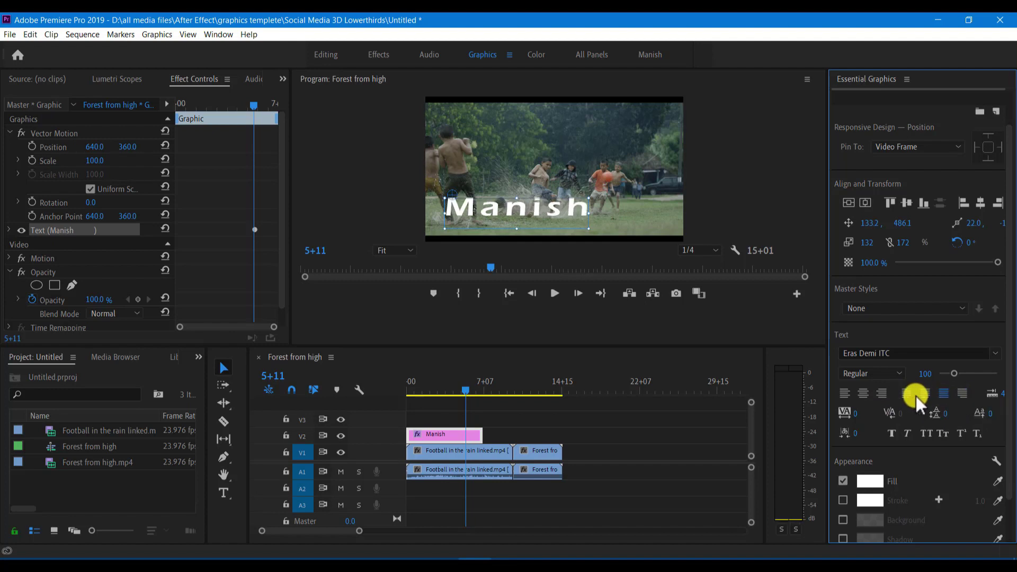
click(880, 393)
click(863, 392)
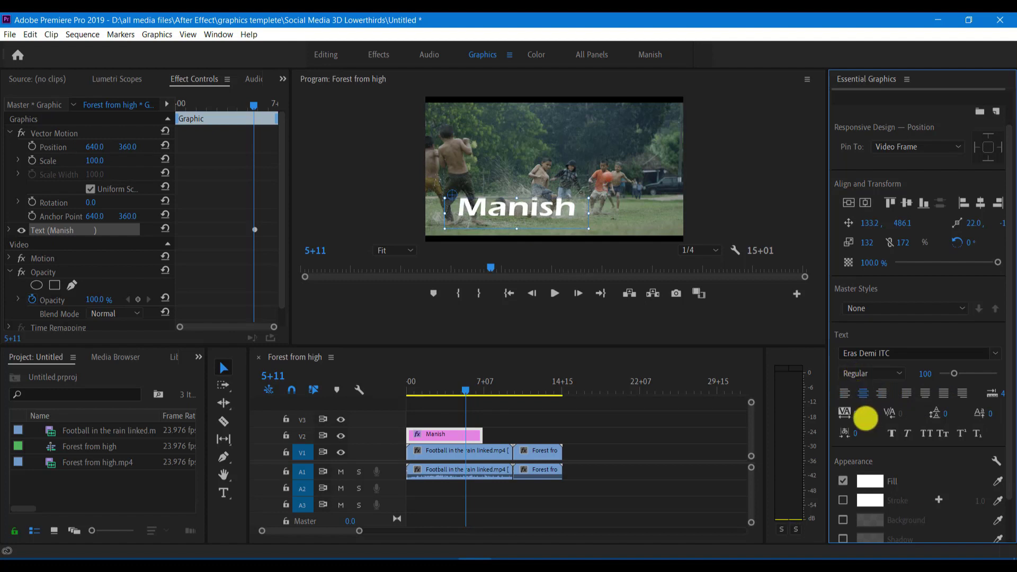
mouse_move(866, 418)
mouse_down()
mouse_move(1001, 429)
mouse_move(921, 418)
mouse_move(797, 432)
mouse_move(881, 414)
mouse_up()
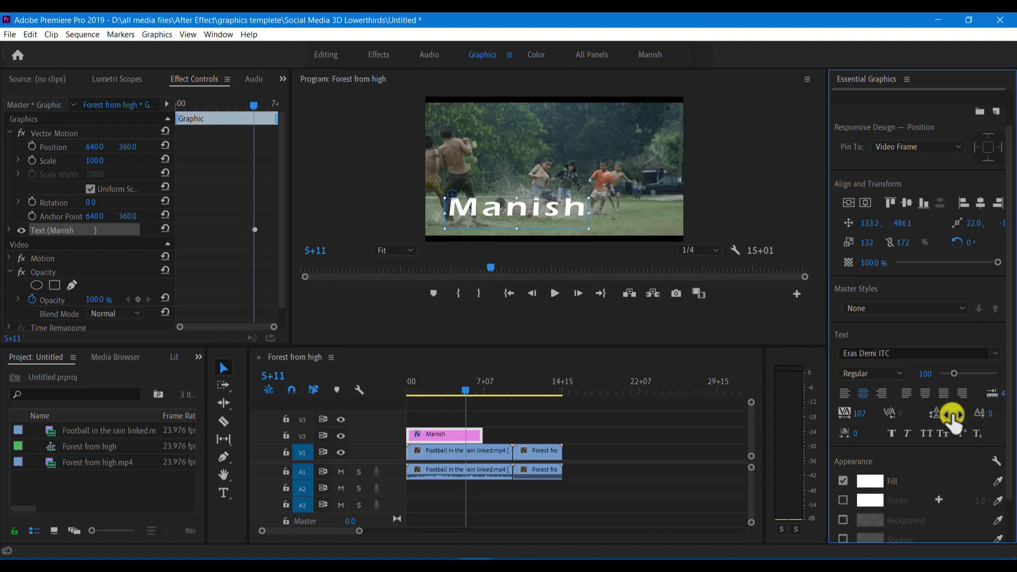
- Give the Manish title a dark fill colour sampled from the footage in the Program monitor
scroll(955, 350, down, 2)
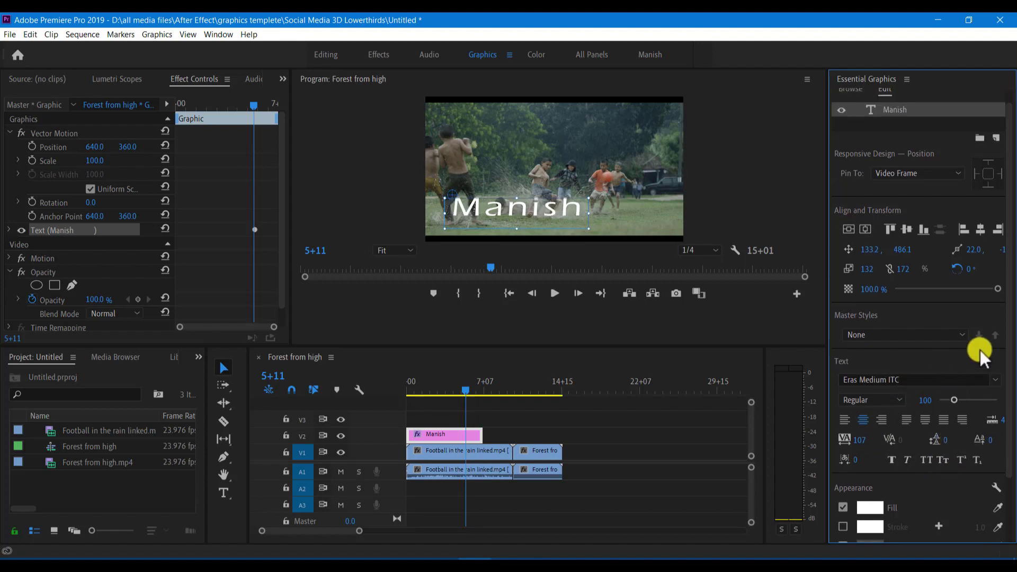
scroll(979, 357, down, 1)
scroll(911, 429, down, 2)
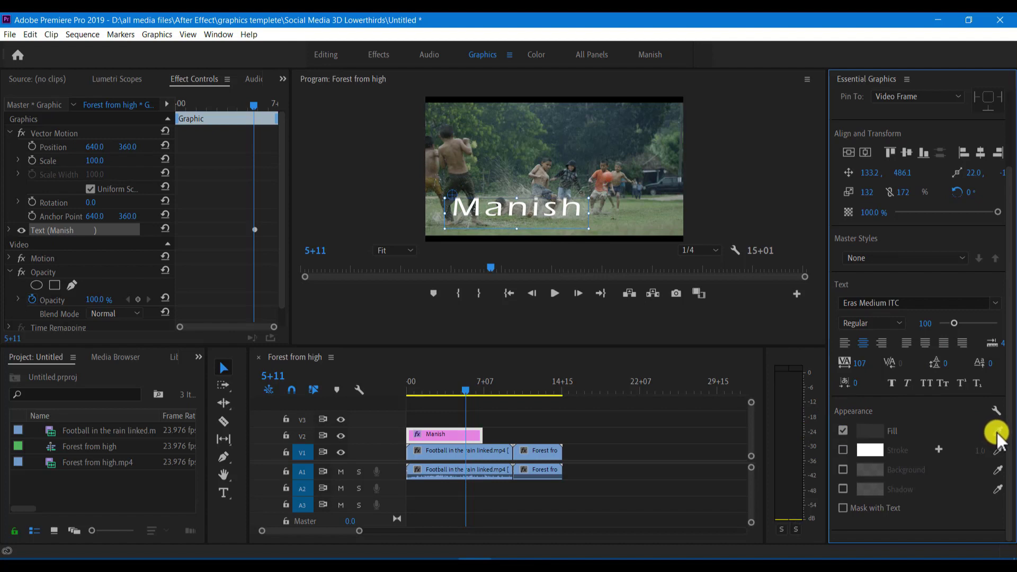
drag(998, 436, 870, 433)
- Change the Manish title's fill from dark to bright green in the Color Picker
click(871, 433)
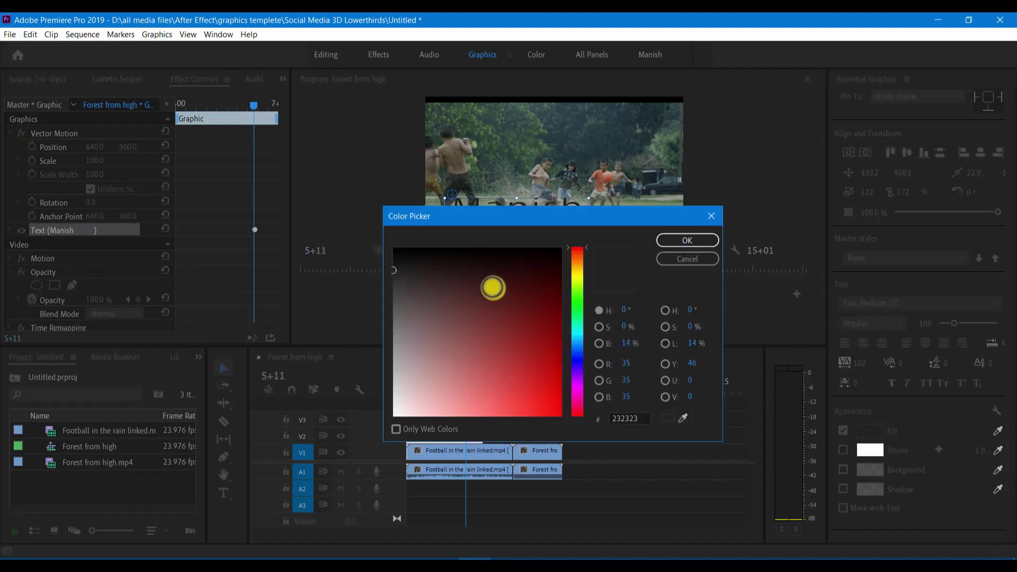
mouse_move(492, 286)
mouse_down()
mouse_move(545, 391)
mouse_move(536, 404)
mouse_move(549, 368)
mouse_move(465, 279)
mouse_move(493, 260)
mouse_move(539, 252)
mouse_move(390, 414)
mouse_move(398, 409)
mouse_up()
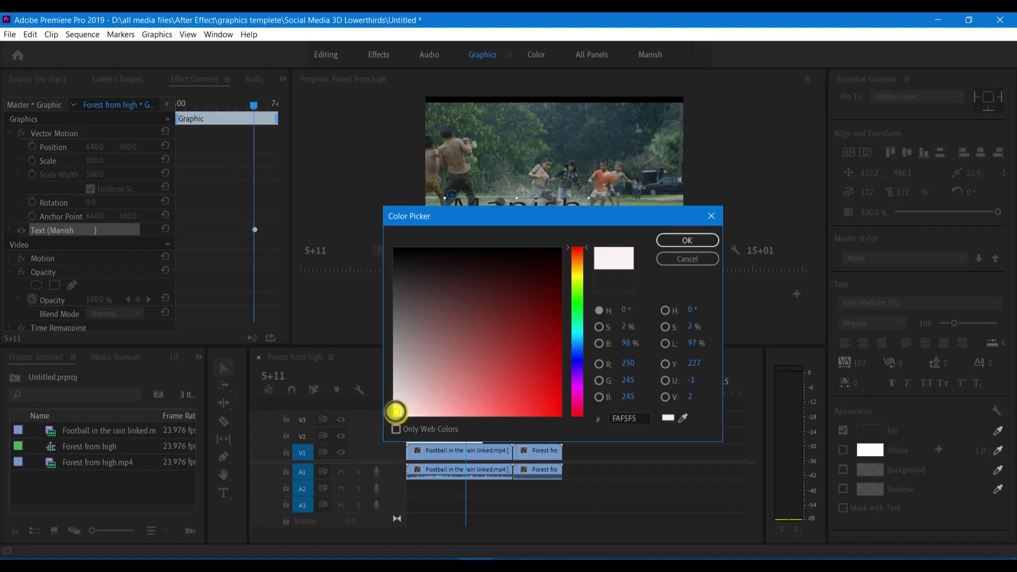
mouse_move(580, 301)
mouse_down()
mouse_move(580, 334)
mouse_move(581, 303)
mouse_up()
click(687, 240)
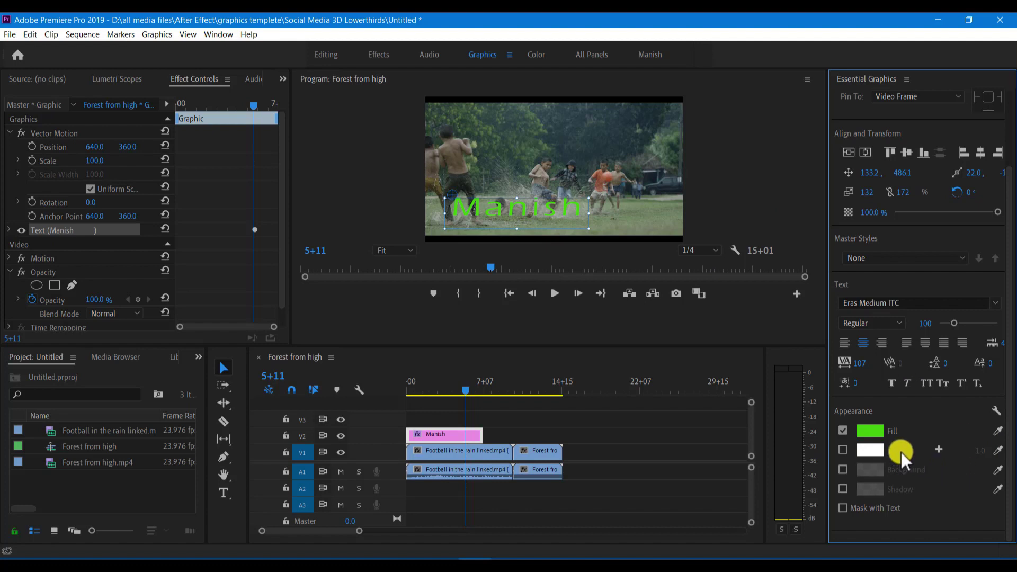
- Enable a stroke on the Manish title using a dark colour sampled from the footage, width 24.0
click(842, 450)
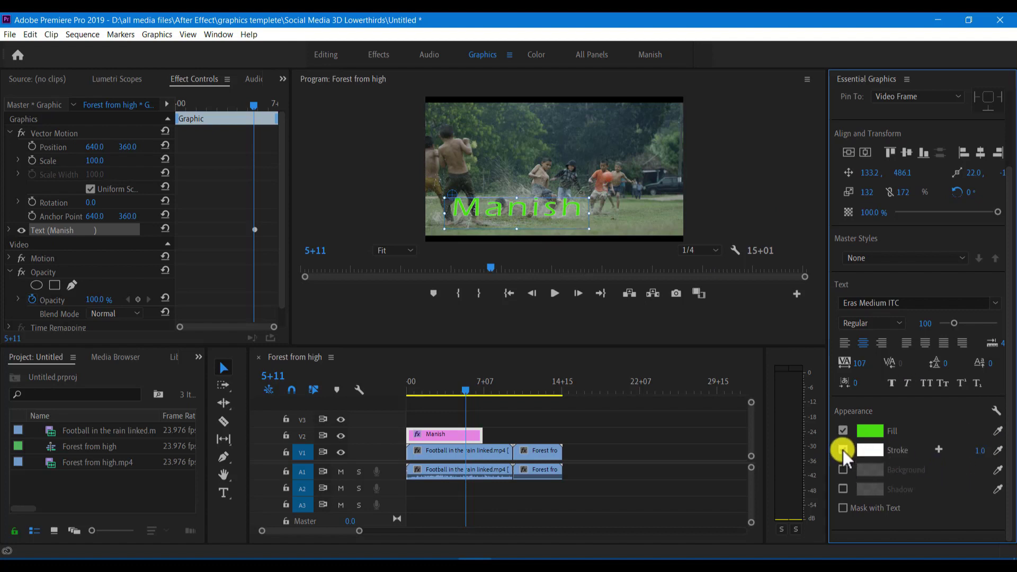
click(997, 451)
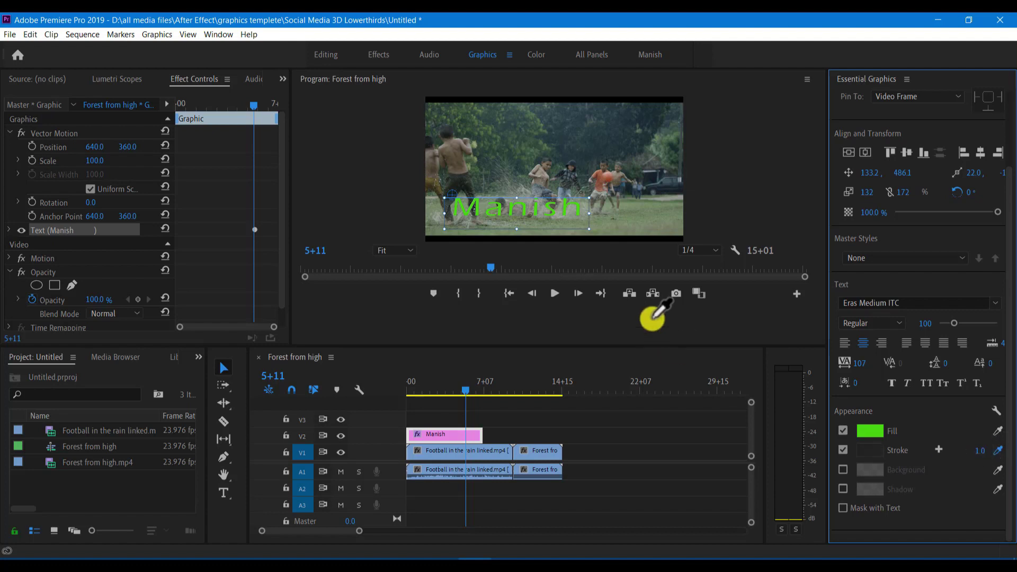
click(729, 308)
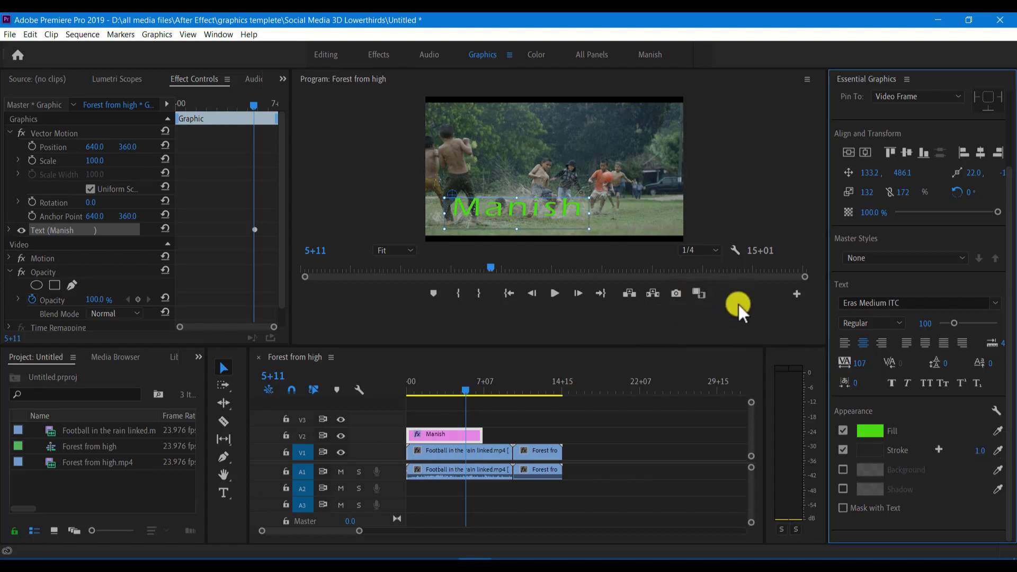
mouse_move(980, 456)
mouse_down()
mouse_move(1012, 453)
mouse_move(959, 464)
mouse_move(967, 449)
mouse_up()
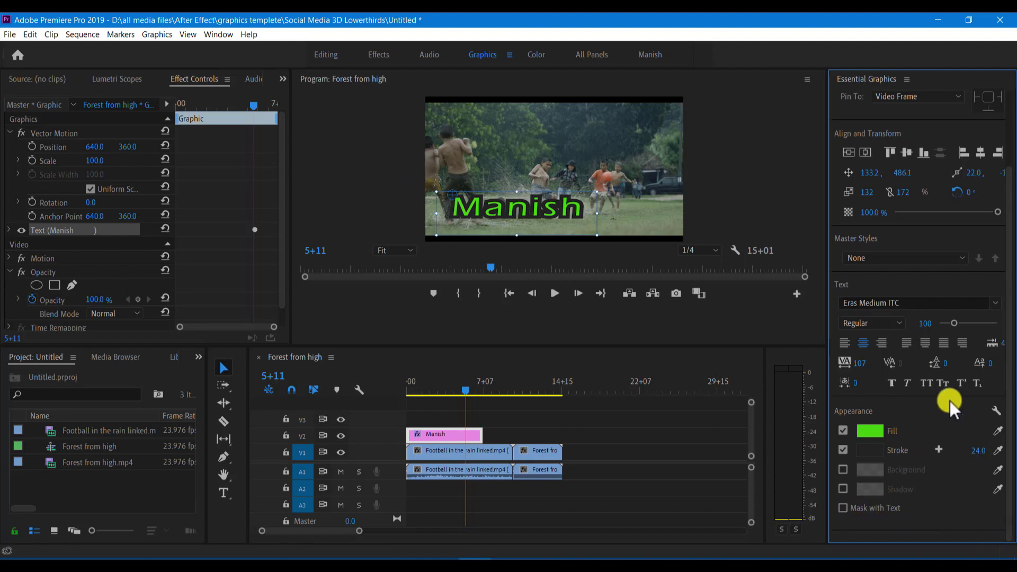
scroll(949, 400, up, 1)
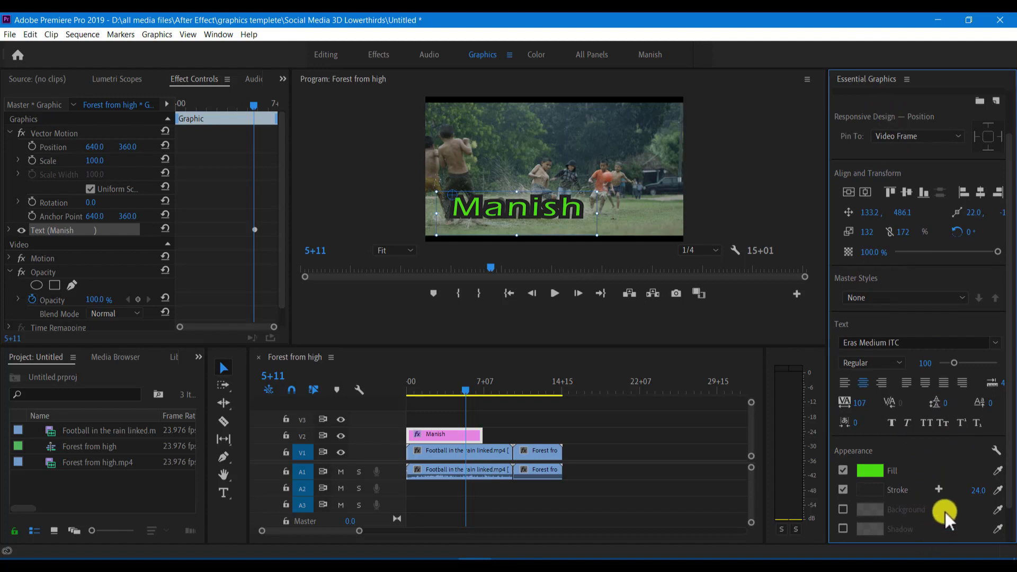
scroll(942, 508, down, 1)
scroll(958, 472, up, 2)
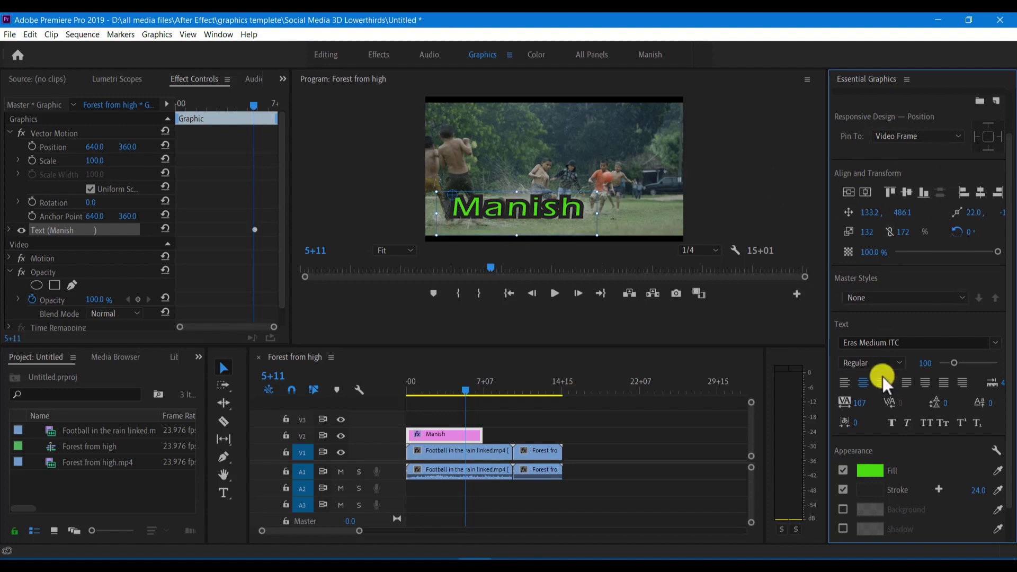
scroll(933, 469, down, 2)
scroll(935, 464, up, 2)
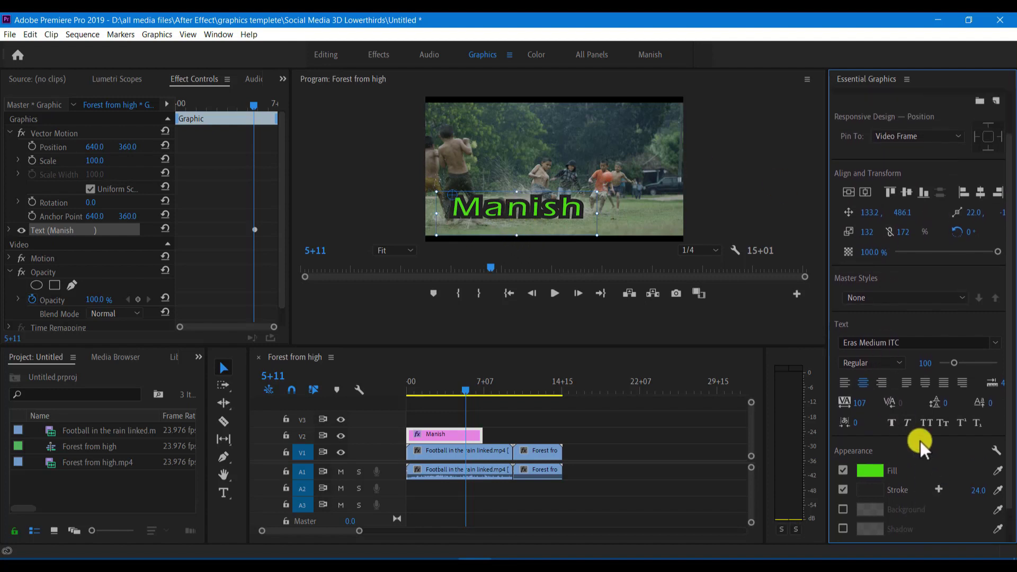
click(958, 298)
click(955, 299)
scroll(972, 461, down, 1)
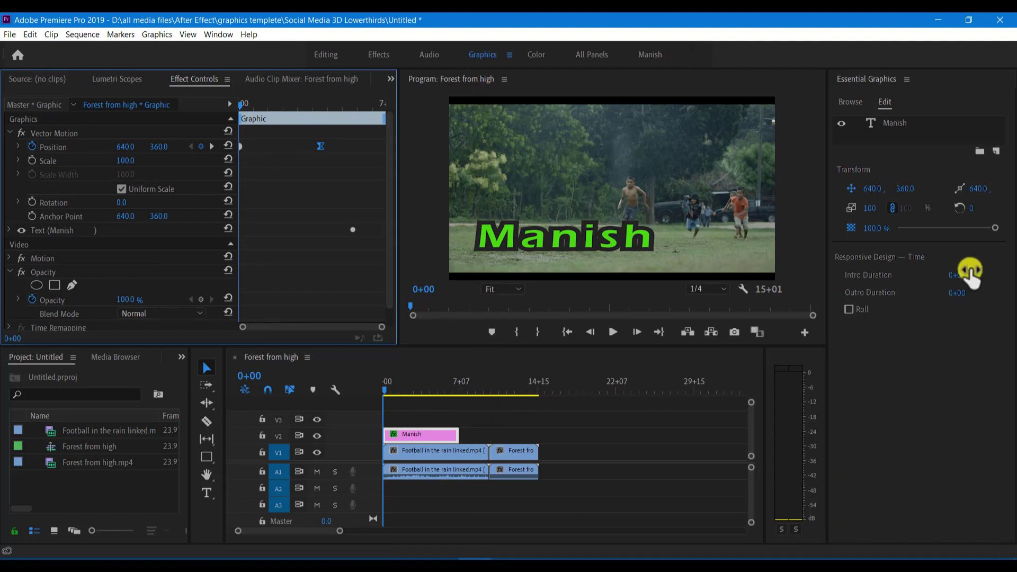
click(883, 123)
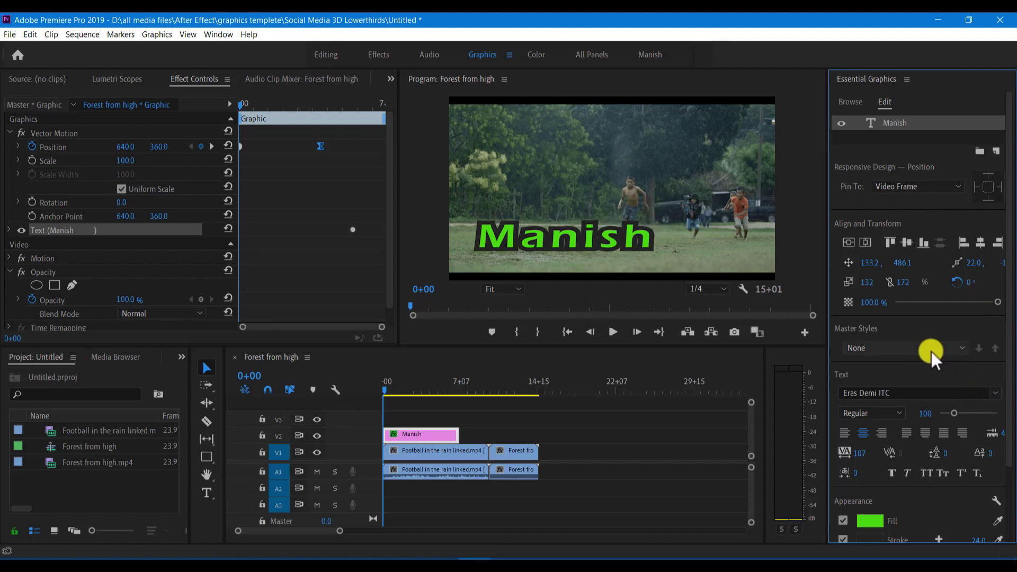
scroll(1005, 482, down, 3)
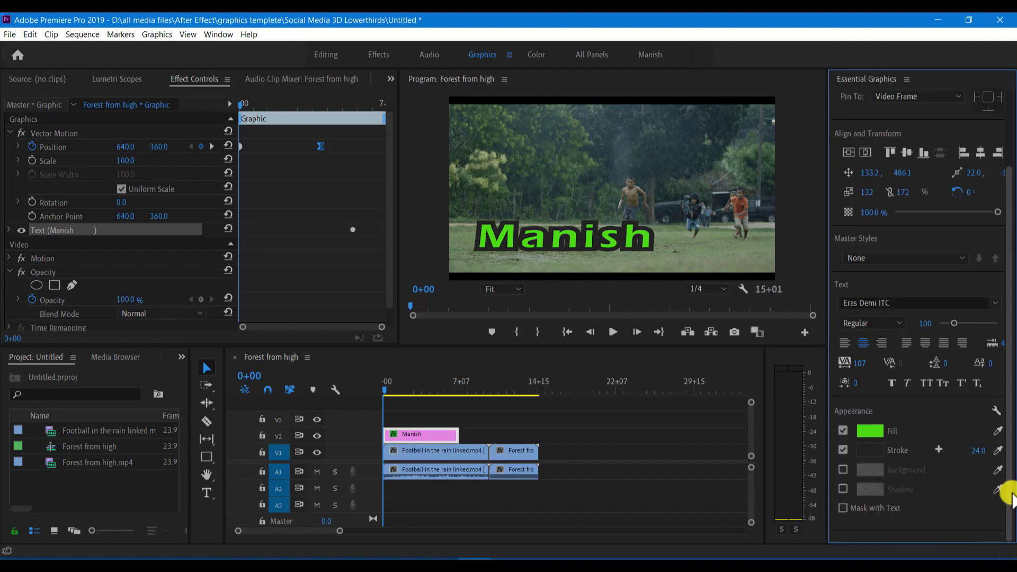
scroll(1006, 477, up, 3)
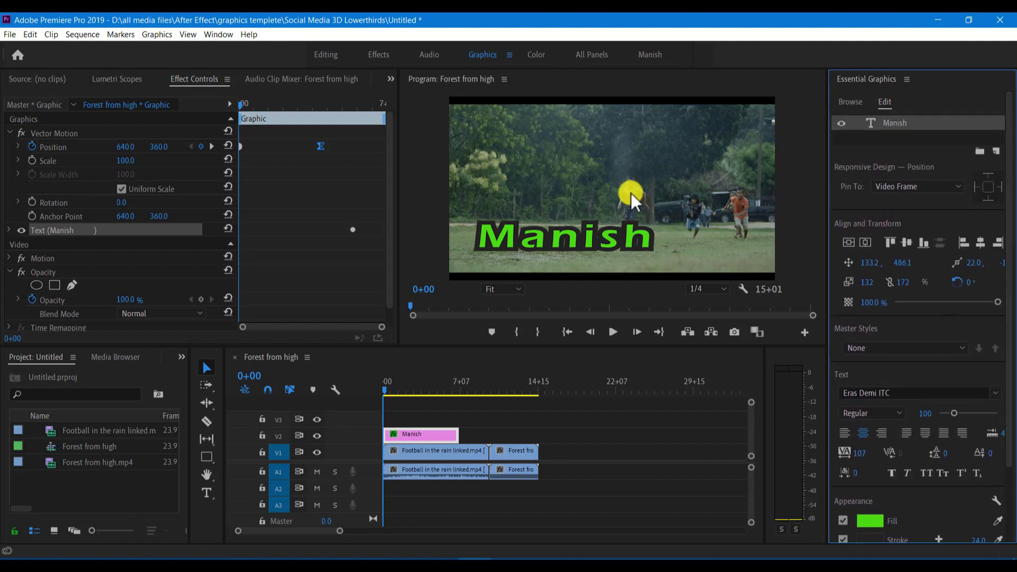